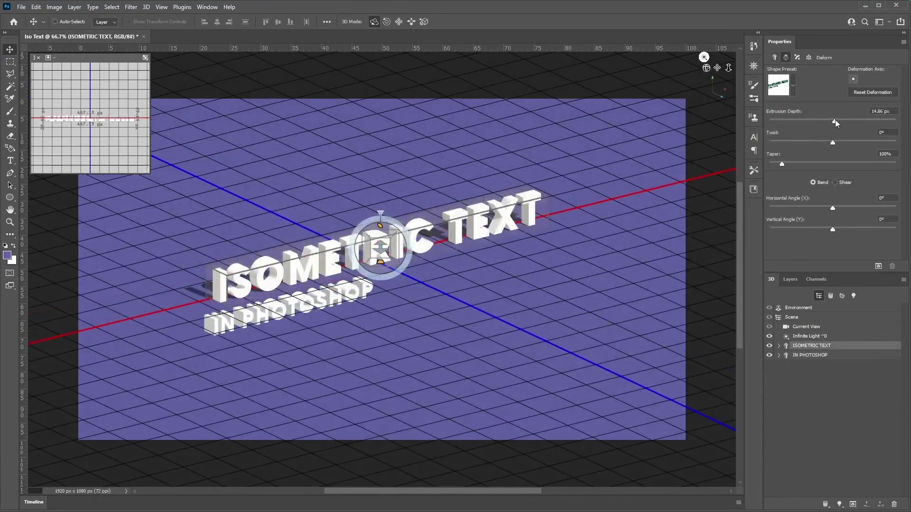
mouse_move(835, 119)
left_mouse_down()
mouse_move(847, 118)
mouse_move(839, 120)
left_mouse_up()
left_click(874, 112)
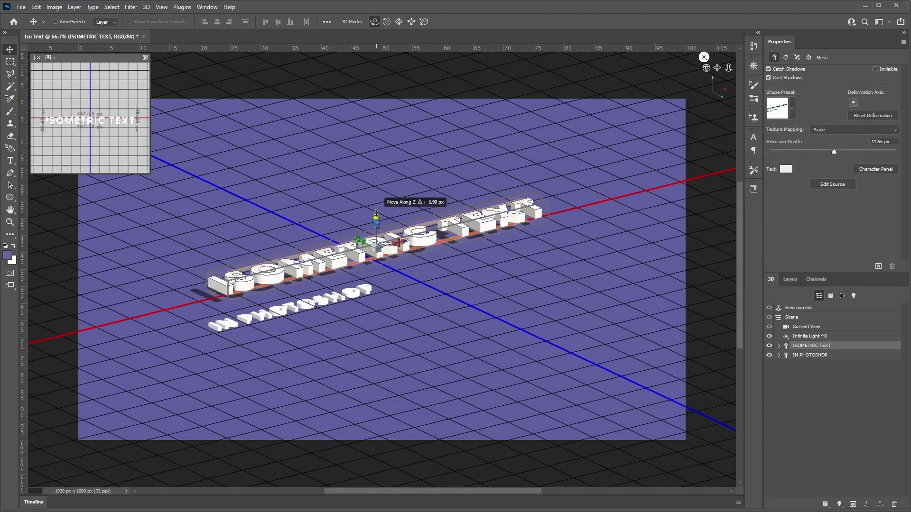
mouse_move(372, 211)
left_mouse_down()
mouse_move(375, 159)
mouse_move(370, 211)
left_mouse_up()
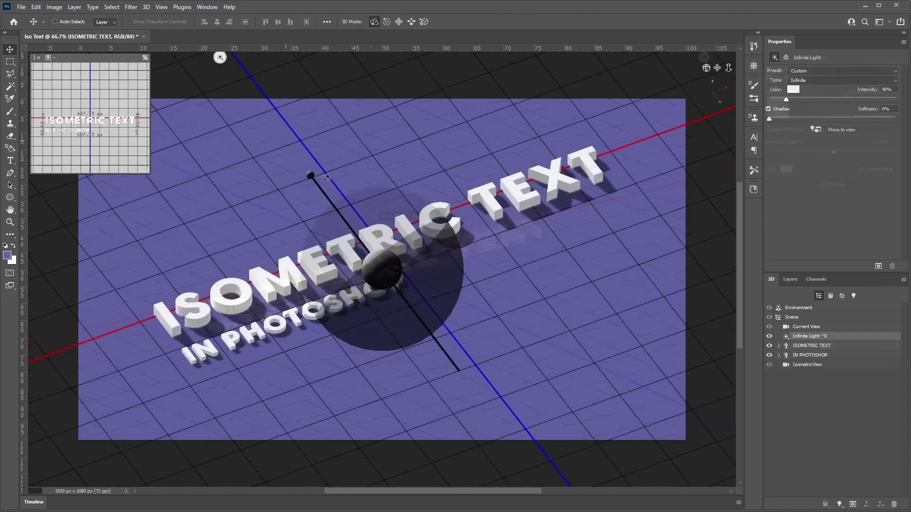
left_click_drag(291, 172, 297, 166)
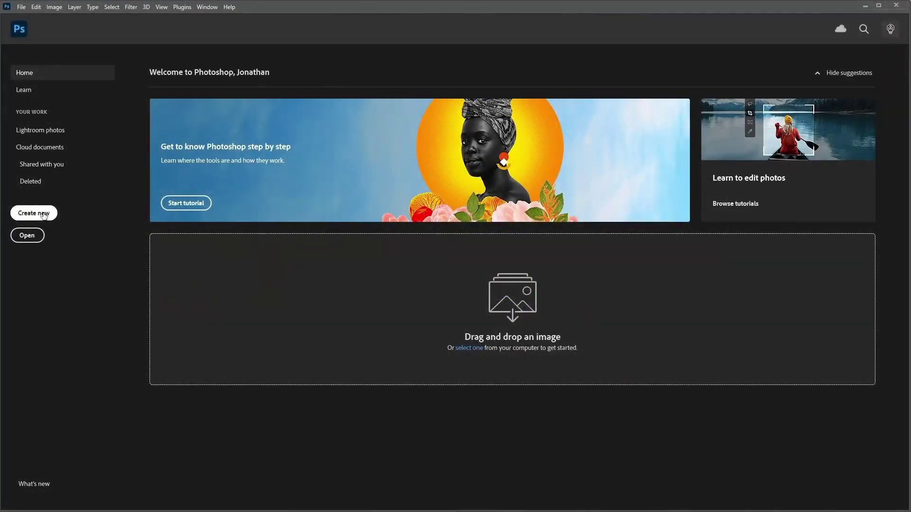
Create a new 1920 × 1080 pixel document named "Iso Text".
left_click(44, 215)
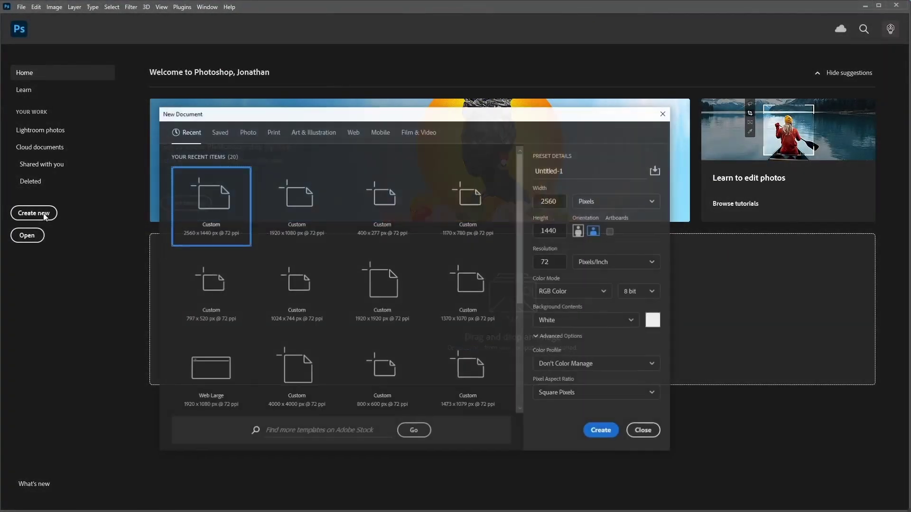
double_click(545, 201)
type("192")
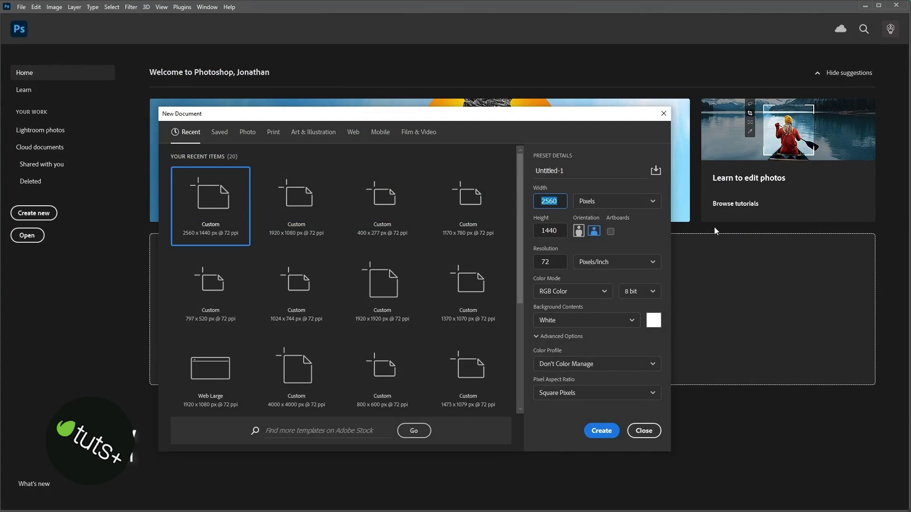
type("0")
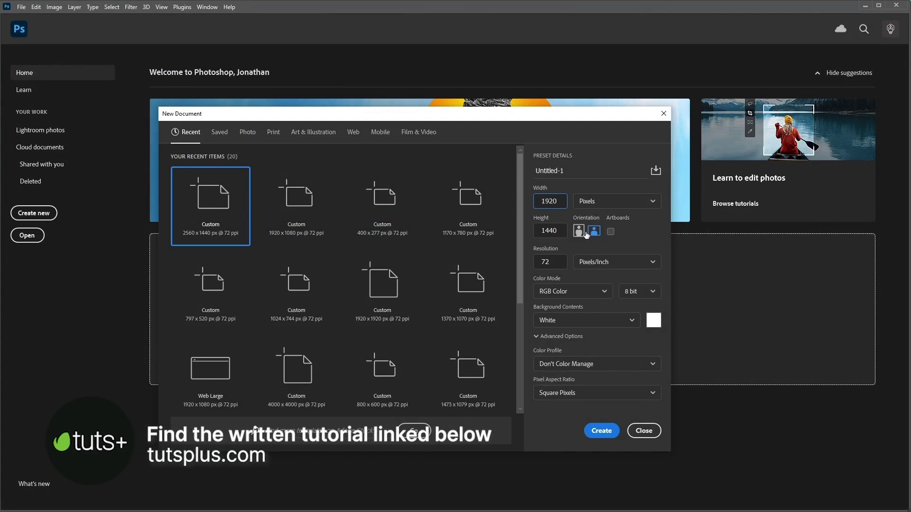
left_click_drag(559, 230, 542, 230)
type("10")
left_click(589, 174)
key("BackSpace")
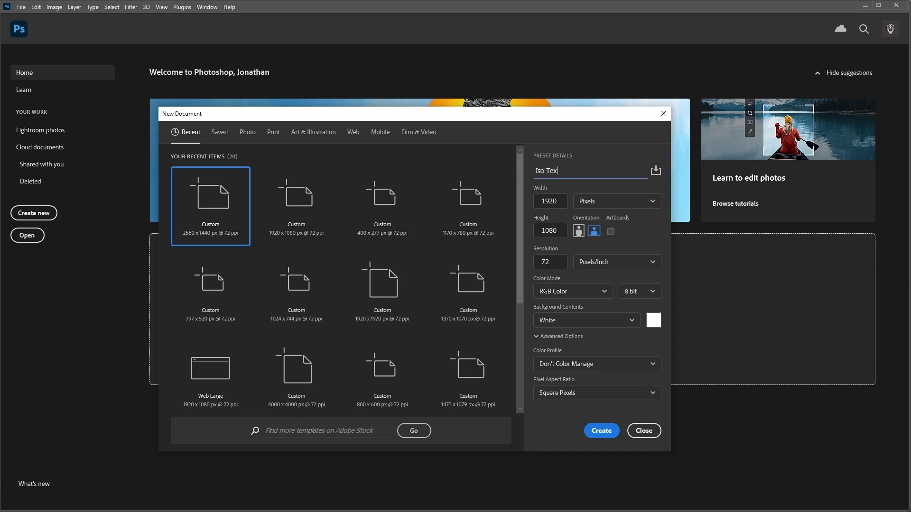
left_click(599, 431)
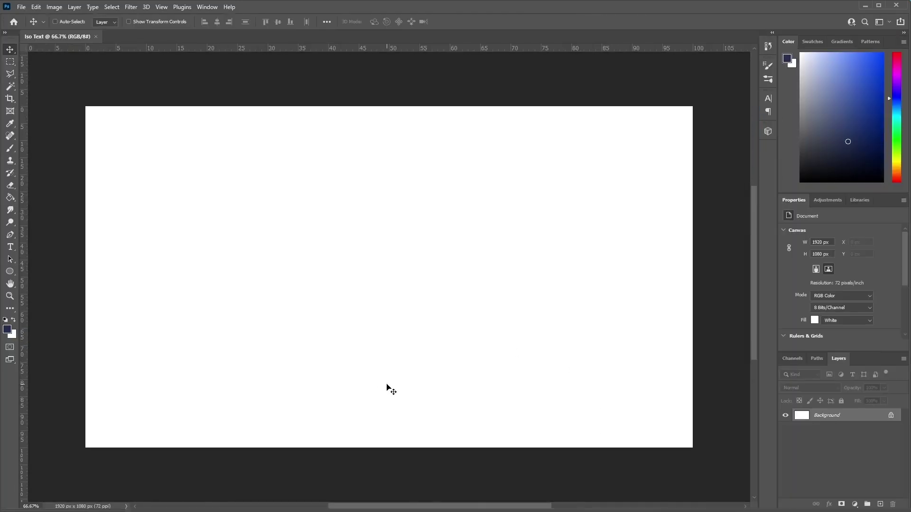
Convert the locked Background into a regular layer named "BG".
double_click(839, 419)
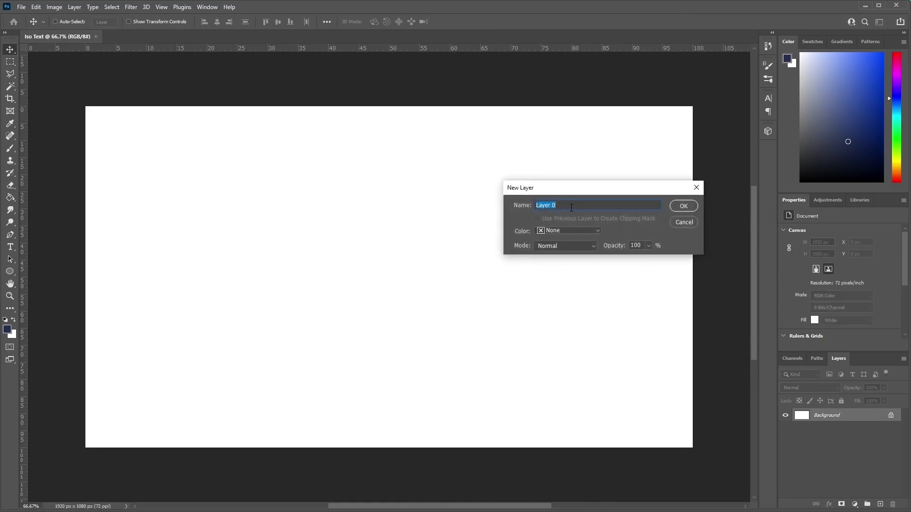
type("BG")
key("Return")
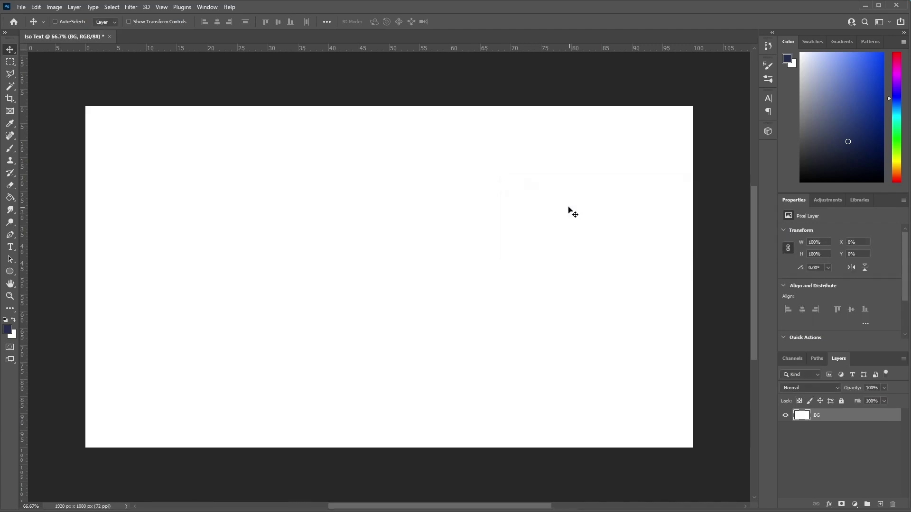
Set the foreground color to #6667ab and fill the BG layer with it using the Paint Bucket tool.
left_click(7, 330)
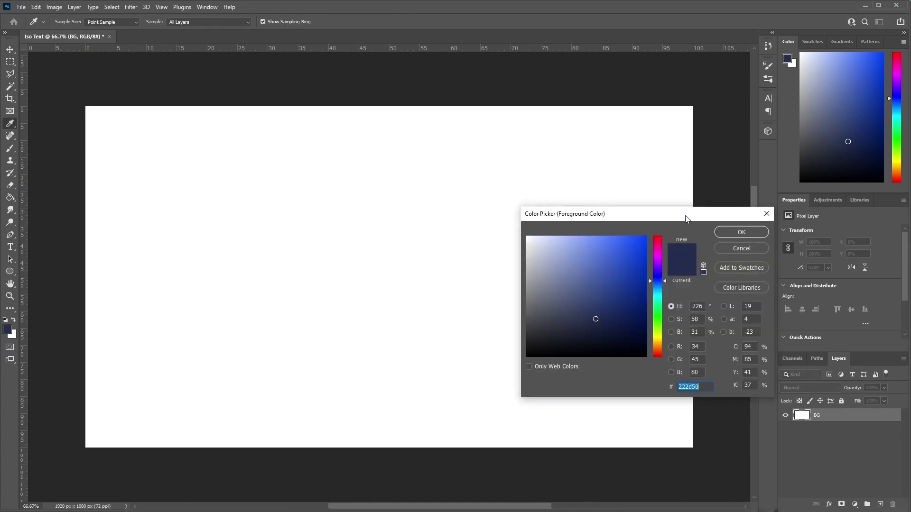
left_click_drag(685, 217, 684, 201)
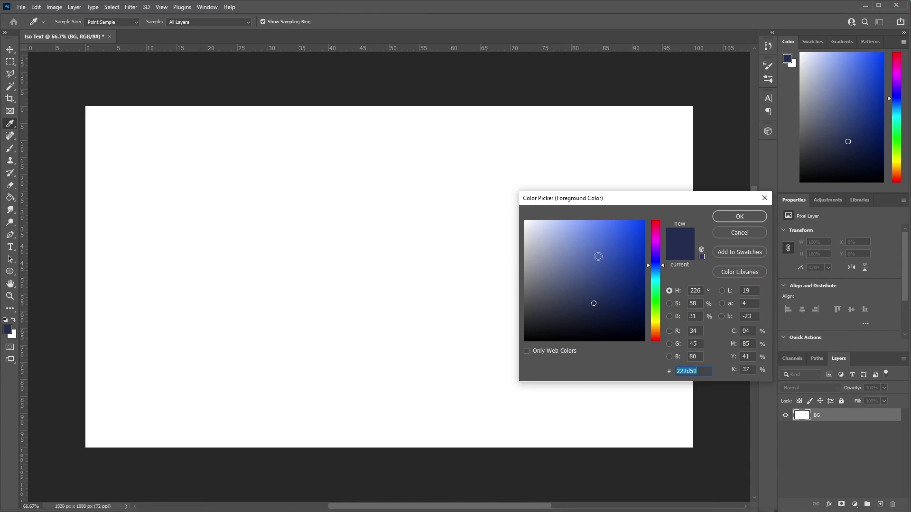
type("666")
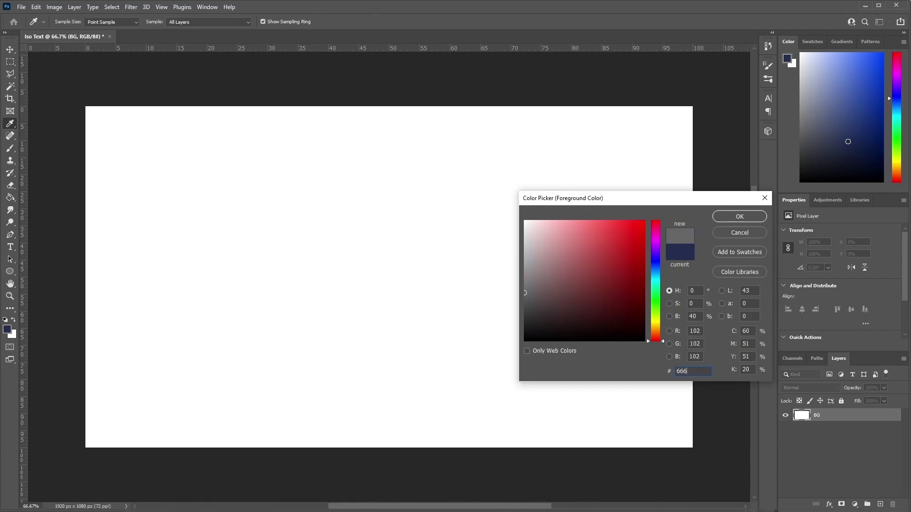
type("7ab")
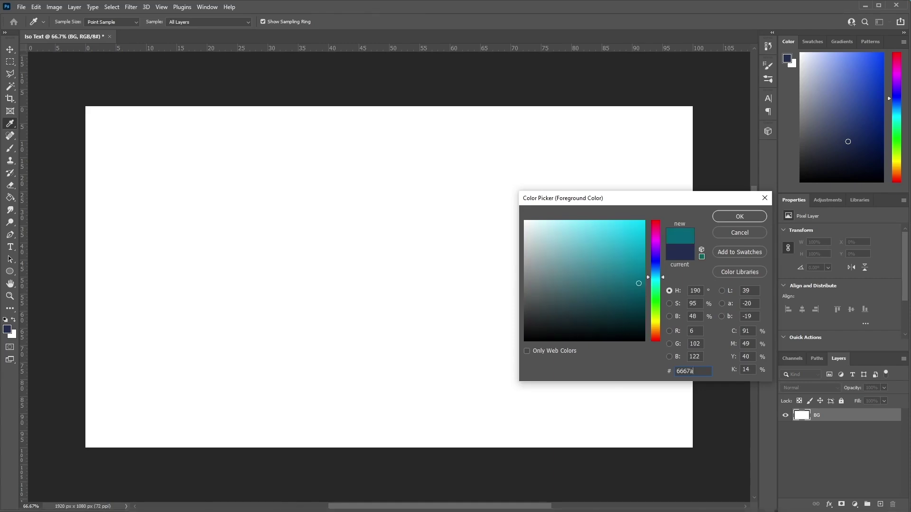
left_click(728, 218)
key("v")
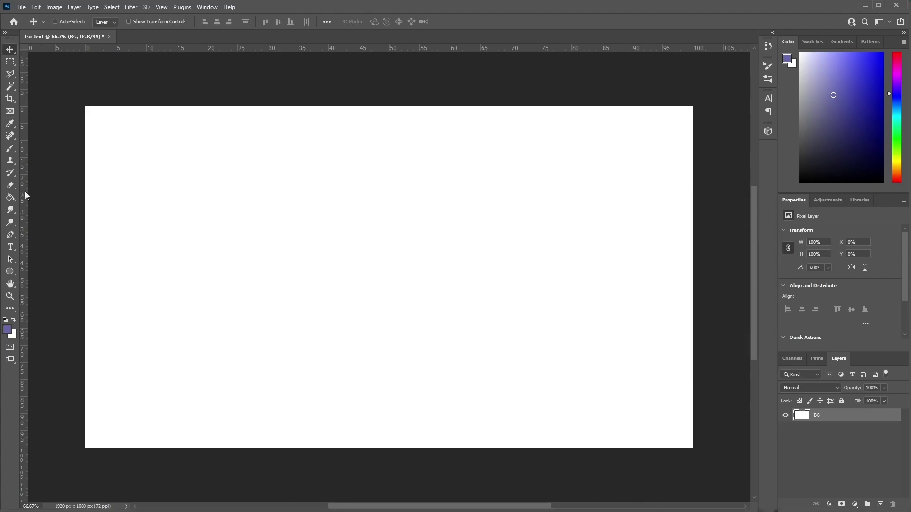
left_click(11, 198)
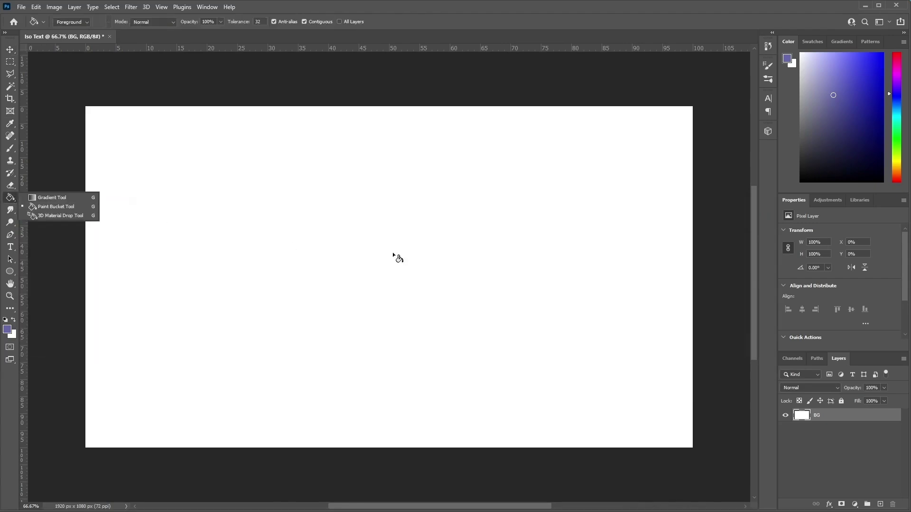
left_click(462, 260)
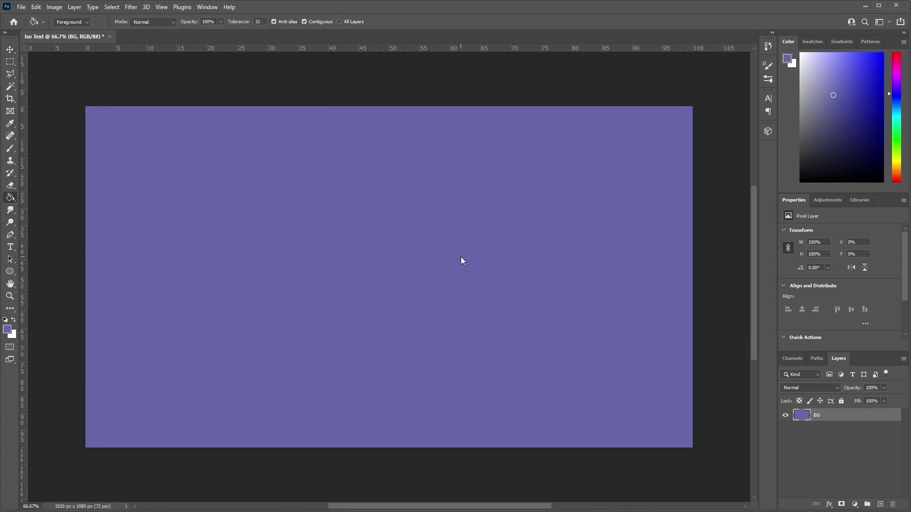
Add the horizontal text "ISOMETRIC TEXT" and move it to the upper middle of the canvas.
left_click(10, 61)
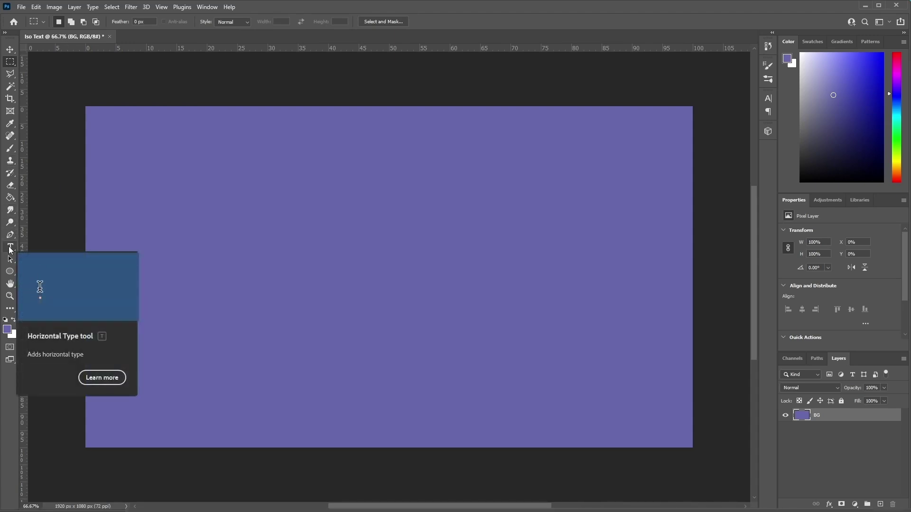
key("t")
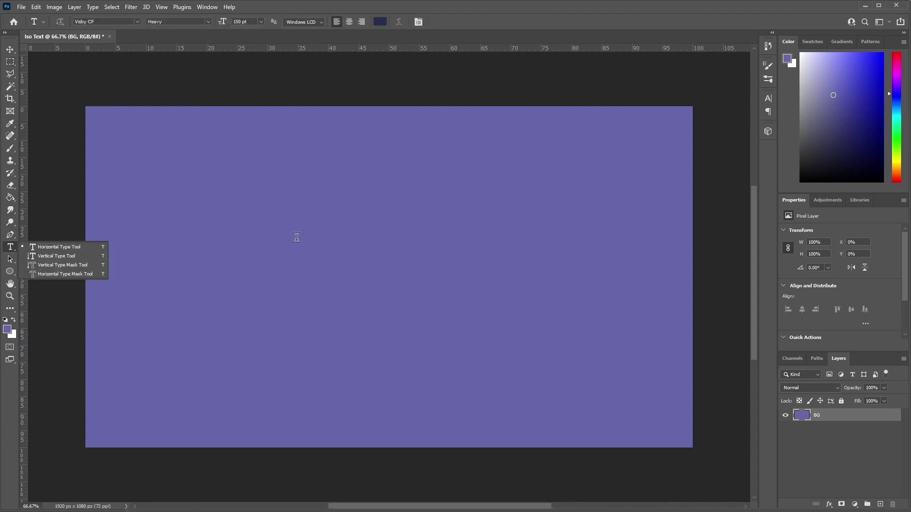
left_click(308, 252)
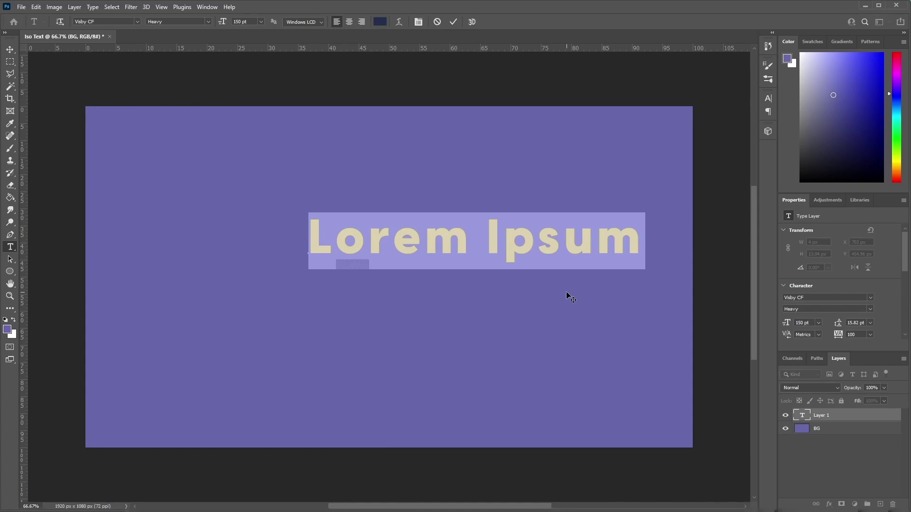
type("IS")
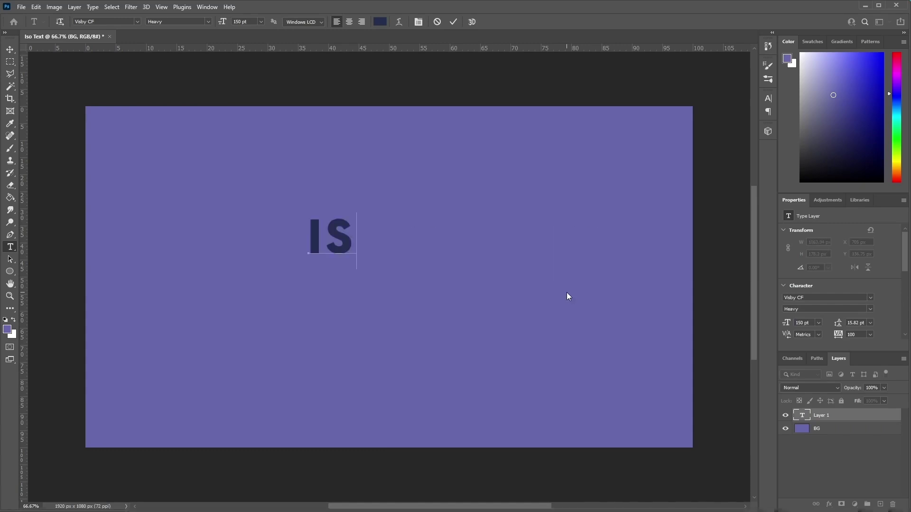
type("OMETRIC")
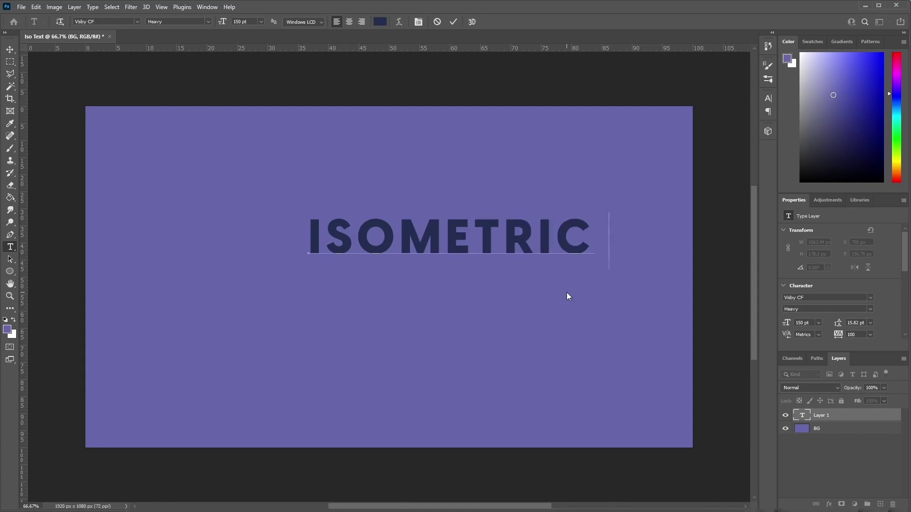
type(" TEX")
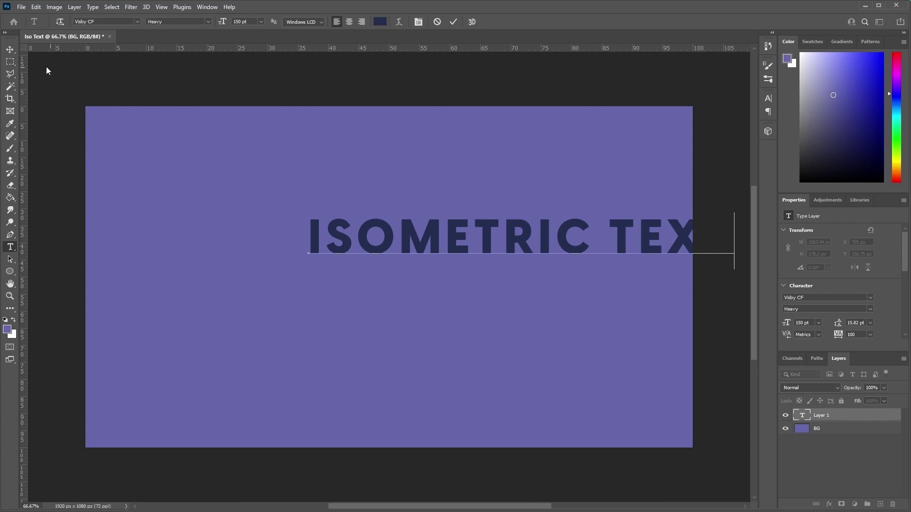
left_click(11, 50)
left_click_drag(559, 237, 460, 231)
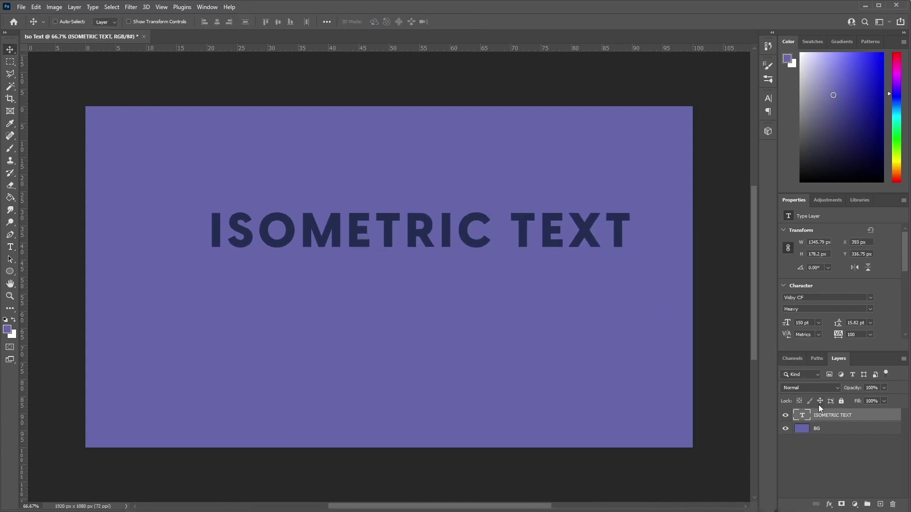
Review the font style options of the "ISOMETRIC TEXT" layer and keep Heavy selected.
double_click(796, 416)
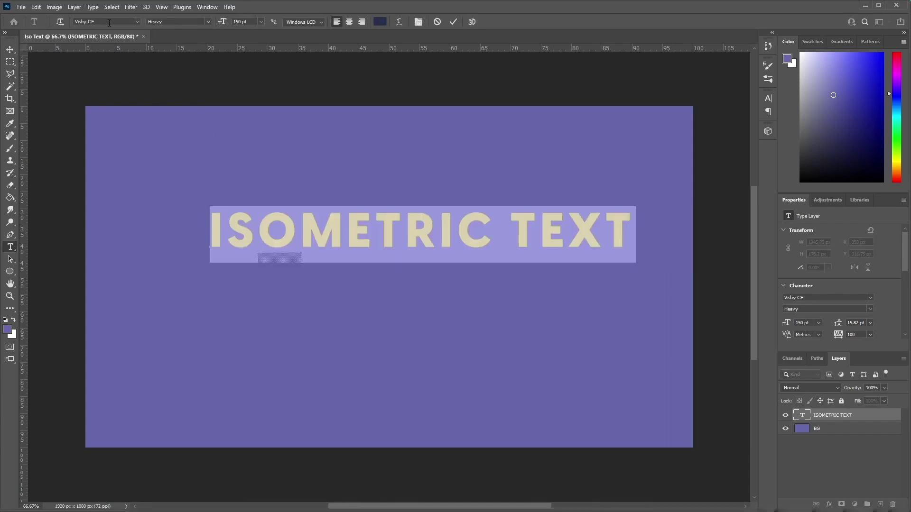
left_click(208, 21)
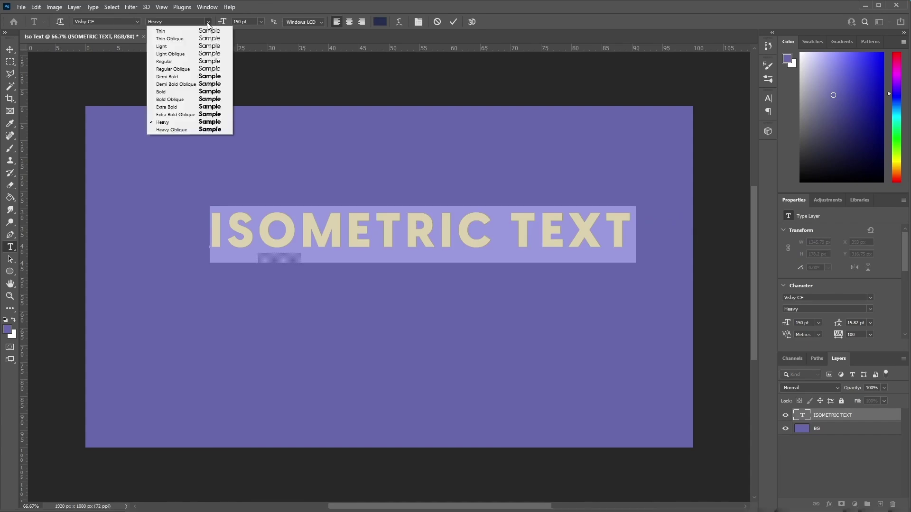
left_click(178, 124)
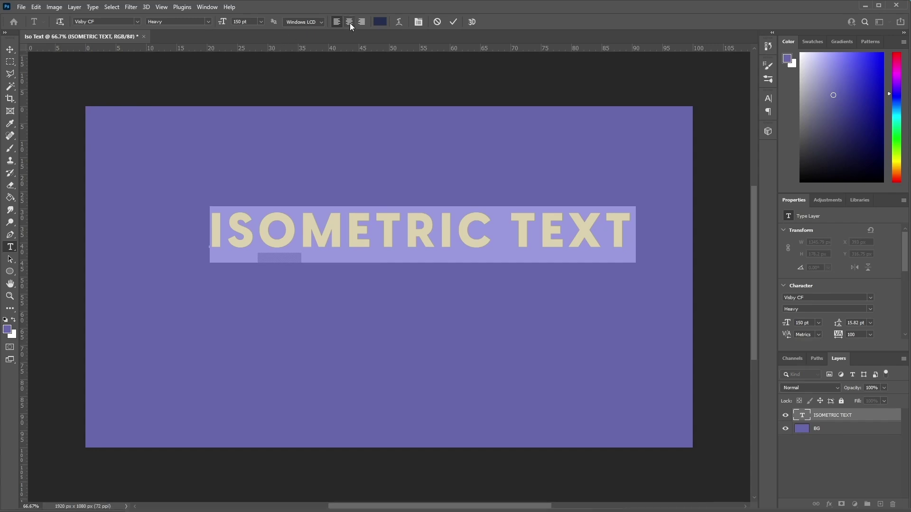
left_click(10, 49)
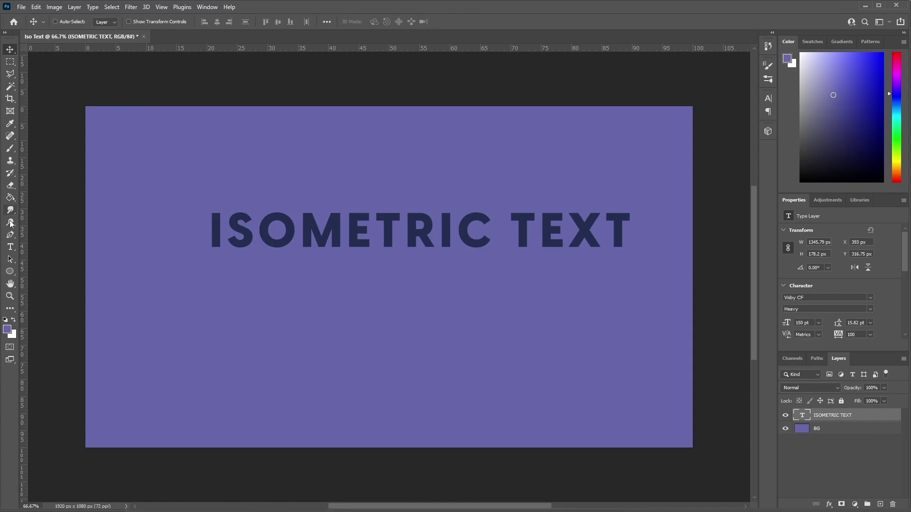
Add a second line of horizontal text reading "IN PHOTOSHOP" below "ISOMETRIC TEXT".
left_click(10, 247)
left_click(250, 312)
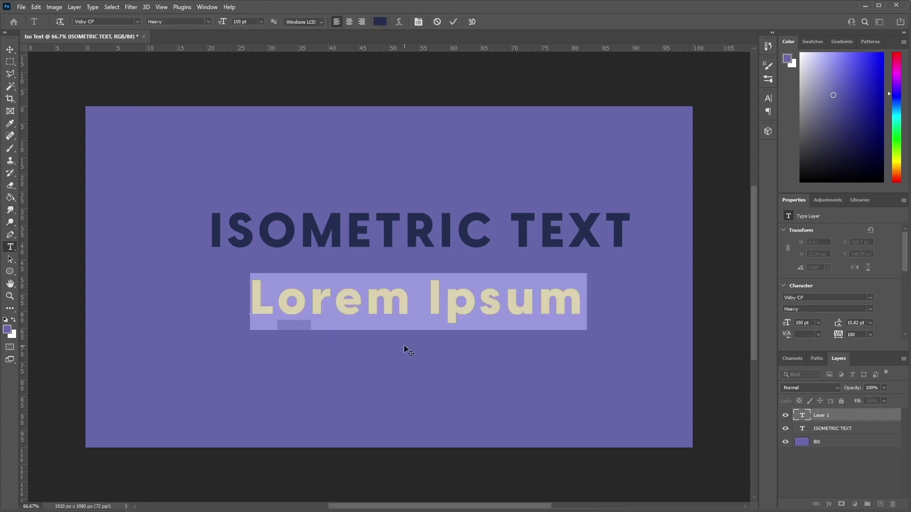
type("IN ")
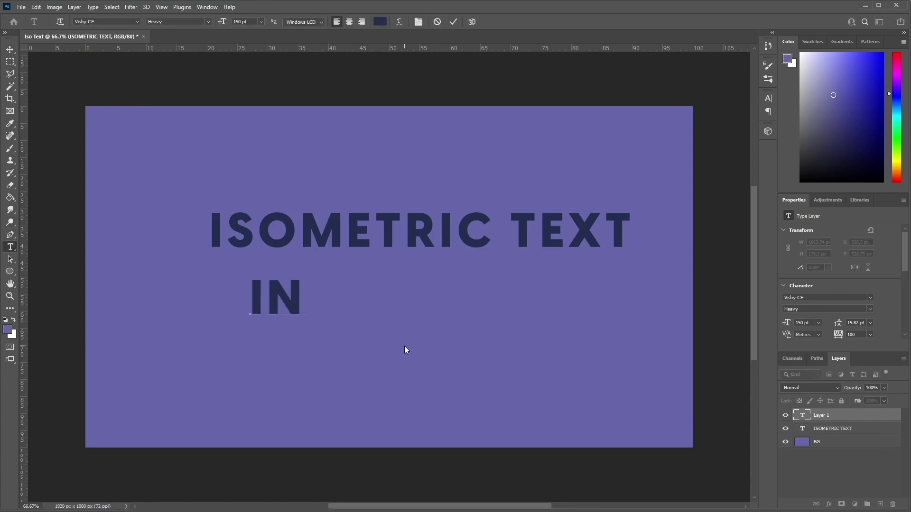
type("PHOTOSHOP")
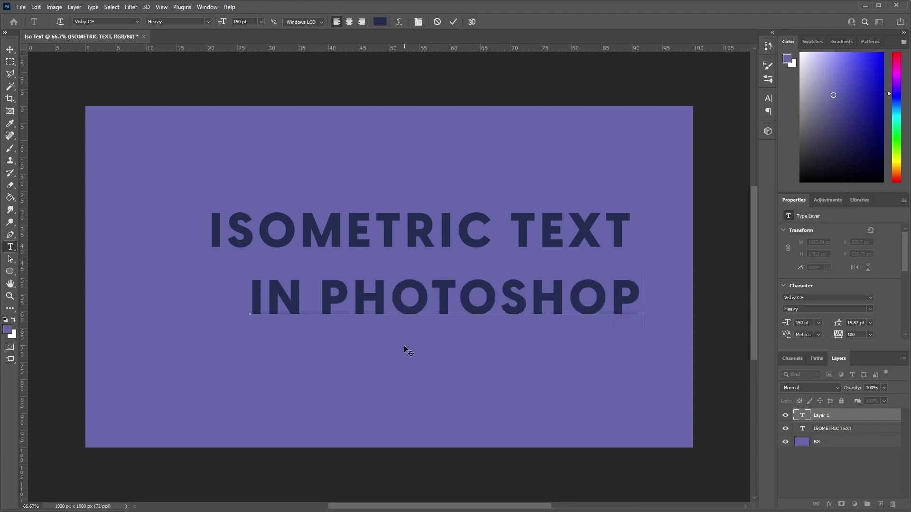
Set the font size of the "IN PHOTOSHOP" text to 100 pt.
left_click_drag(635, 297, 213, 297)
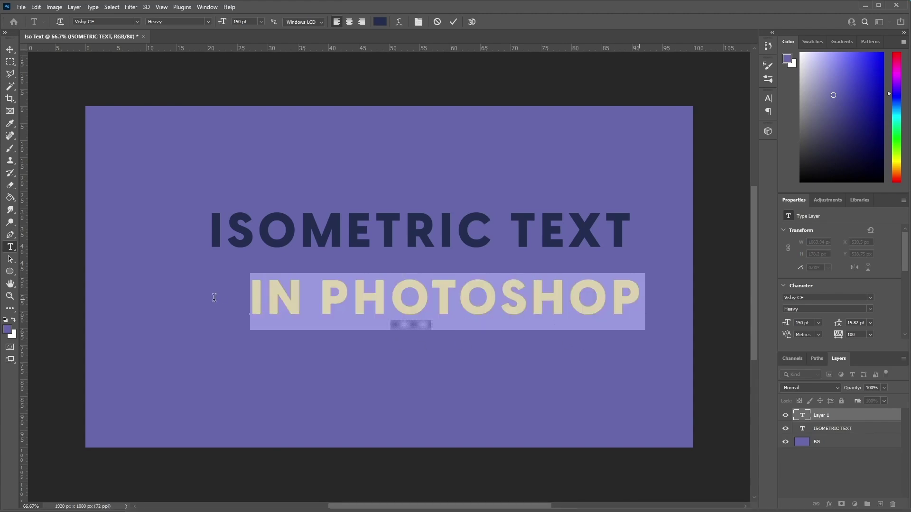
left_click(264, 24)
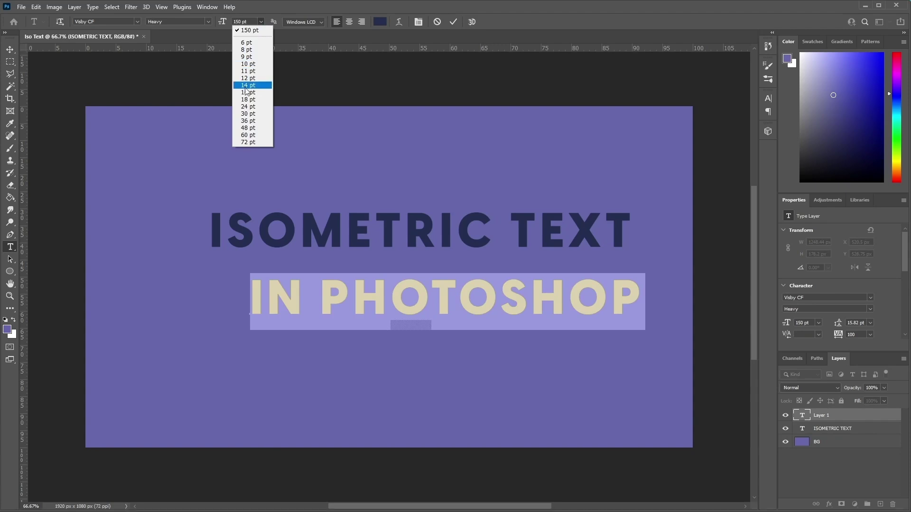
left_click(248, 135)
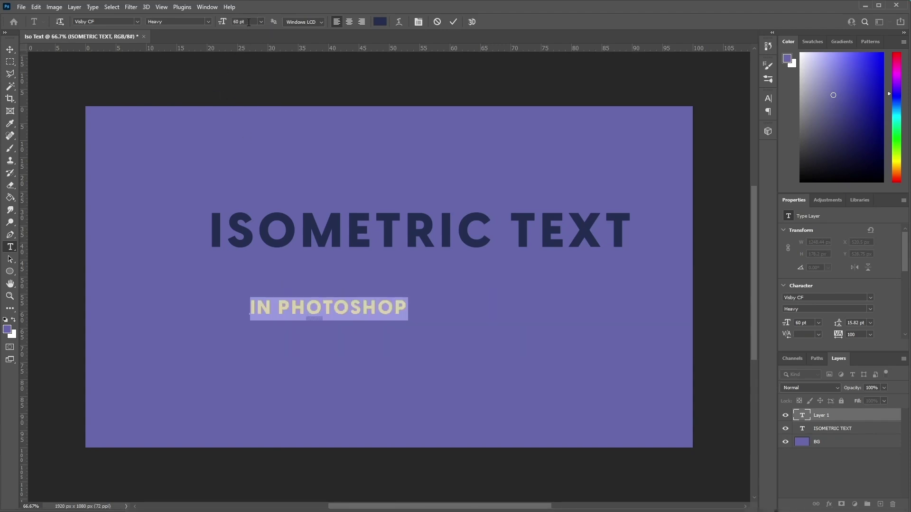
left_click(222, 22)
type("100")
key("Return")
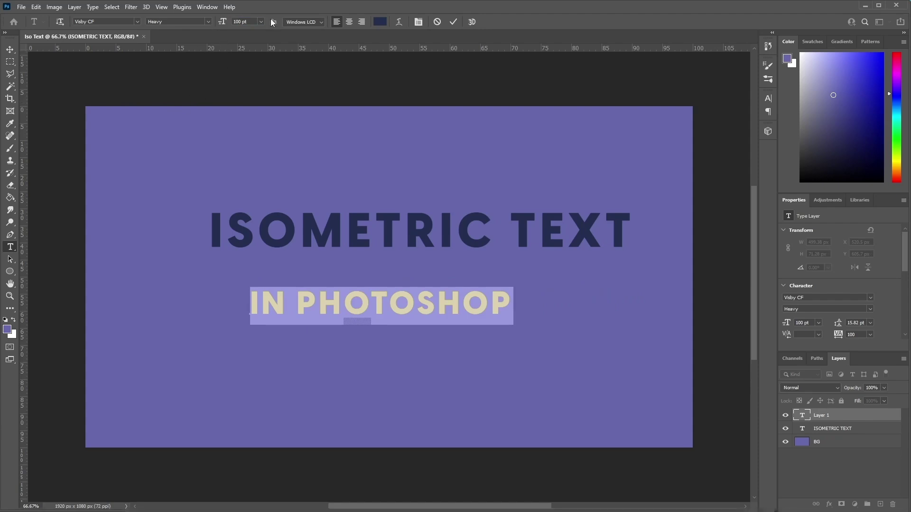
Set the "IN PHOTOSHOP" text size to 80 pt and move it directly under "ISOMETRIC TEXT", aligned to its left edge.
type("80")
key("Return")
left_click(9, 50)
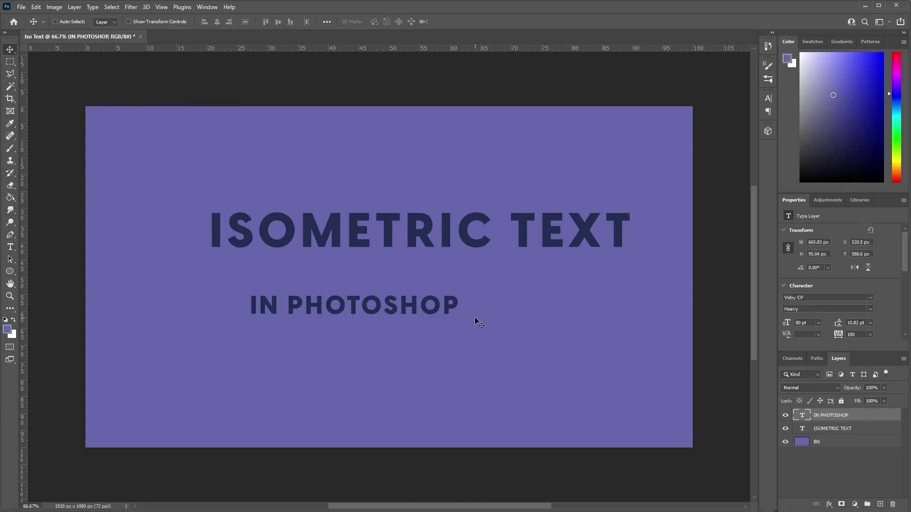
left_click_drag(461, 313, 418, 283)
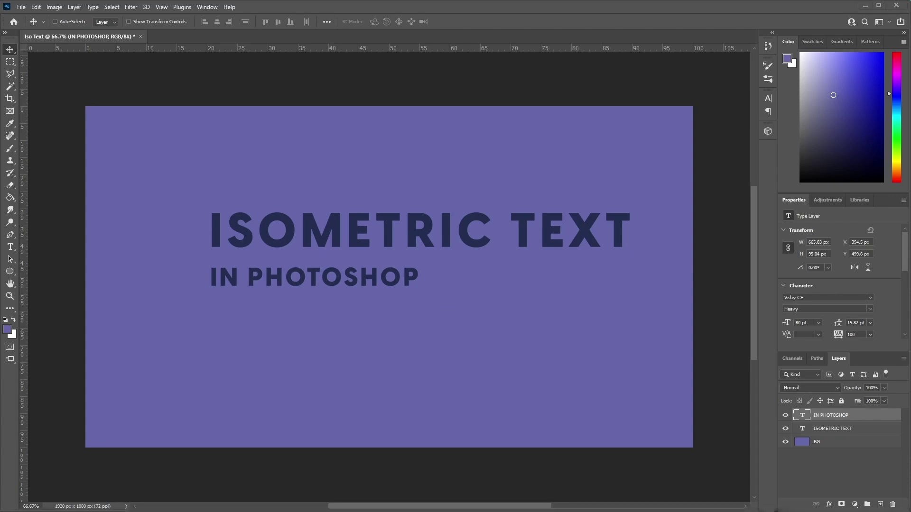
Change the text color of "IN PHOTOSHOP" to off-white f1f0ec.
double_click(801, 417)
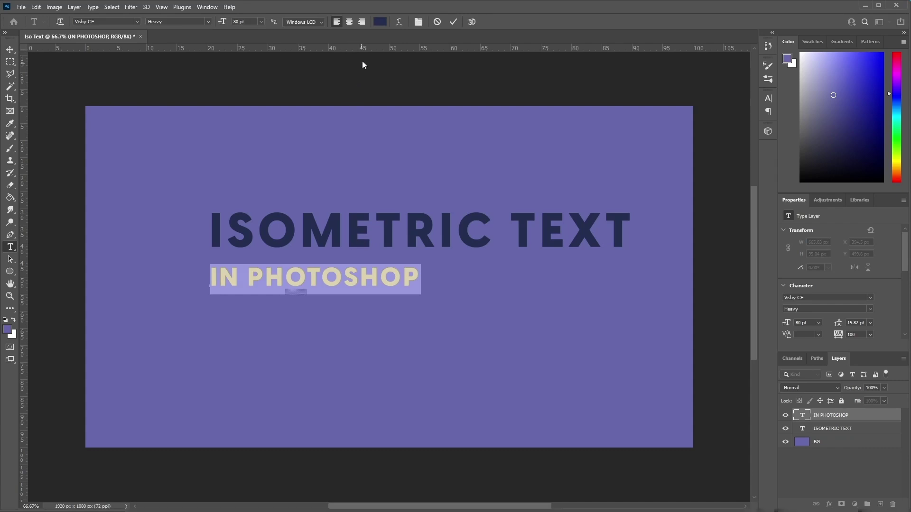
left_click(380, 21)
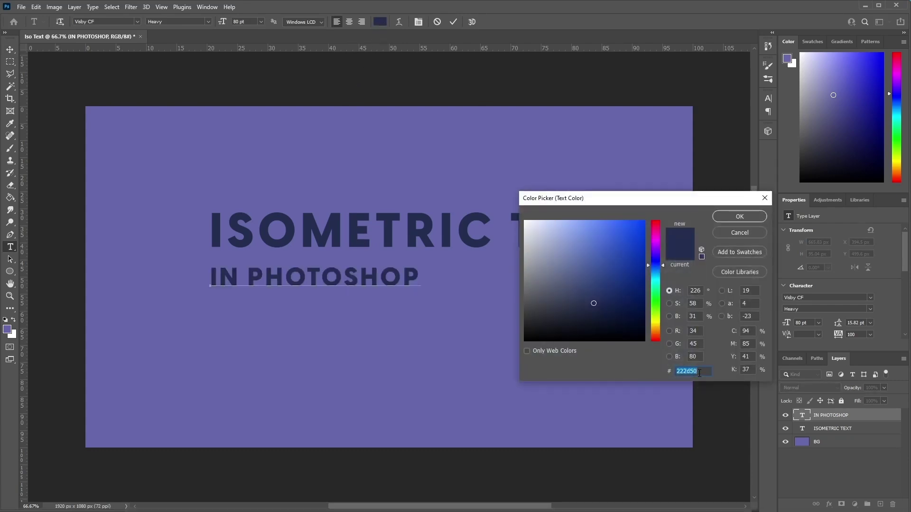
type("f1f0ec")
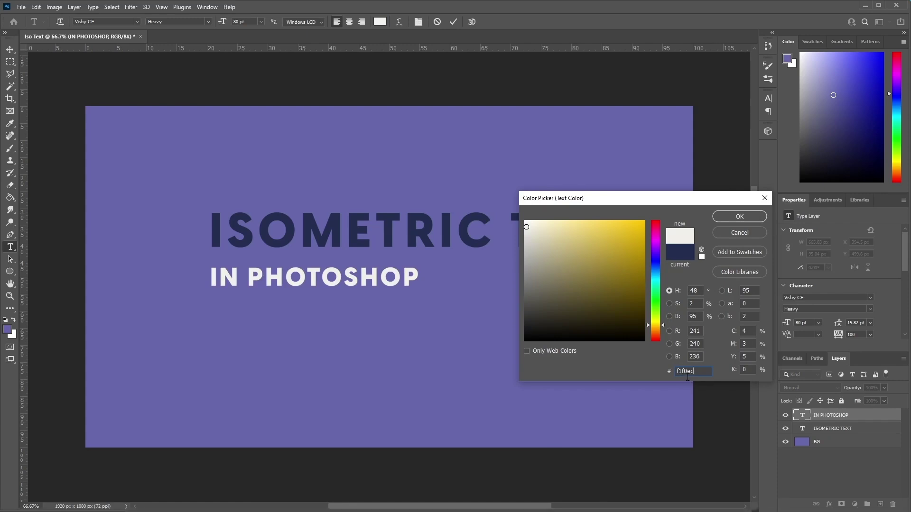
left_click(723, 215)
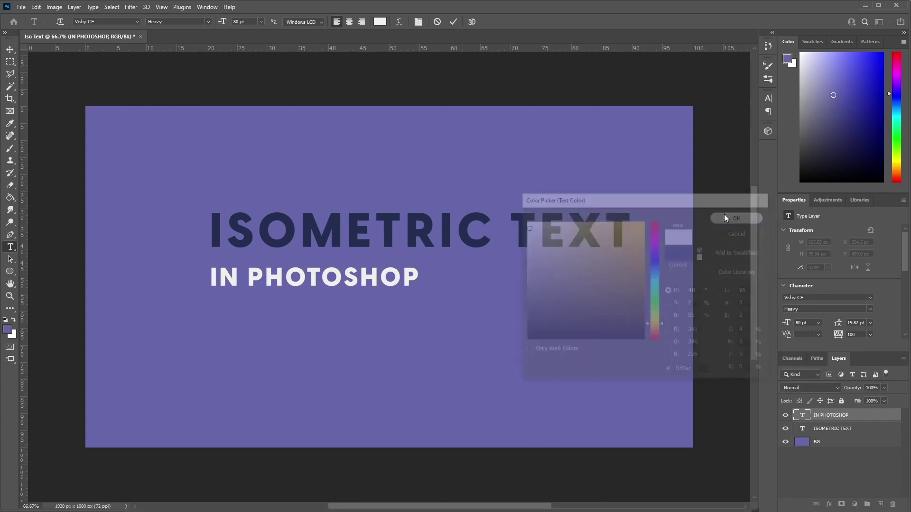
Change the text color of "ISOMETRIC TEXT" to off-white f1f0ec and commit the edit.
left_click(818, 428)
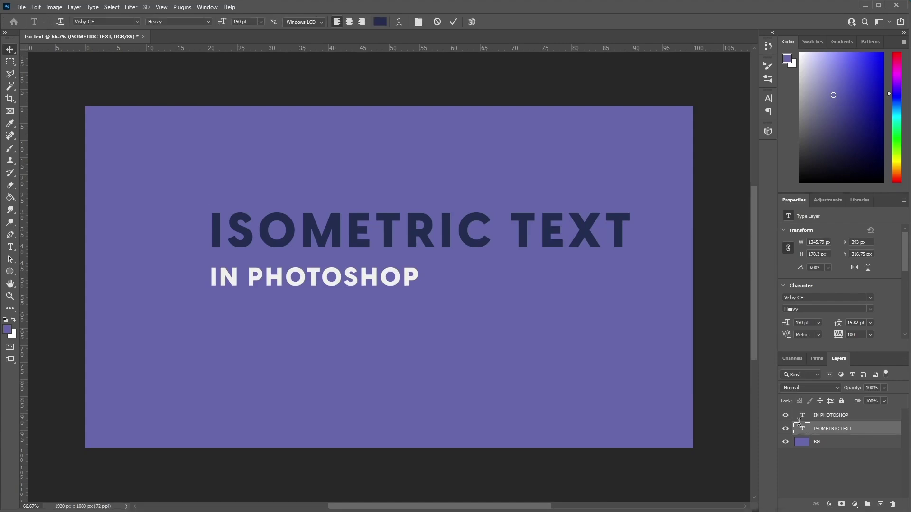
triple_click(603, 221)
left_click(380, 22)
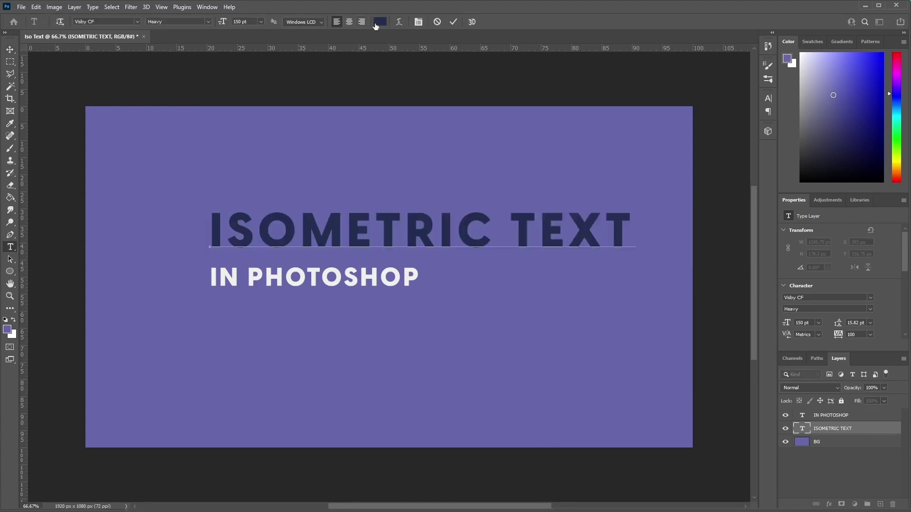
type("ffffff")
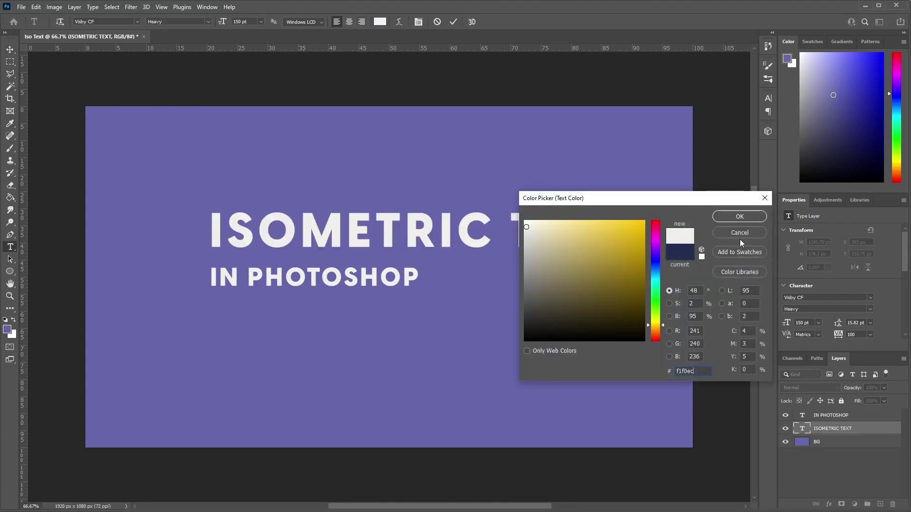
left_click(742, 215)
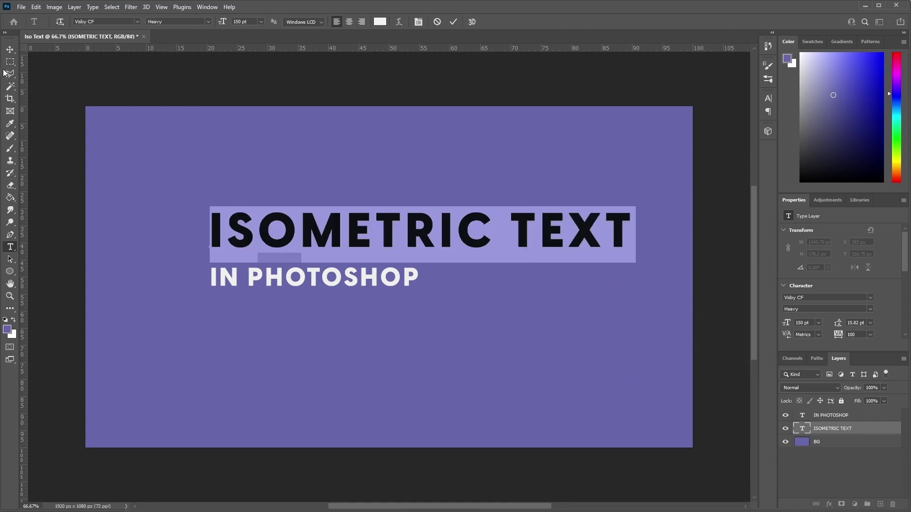
left_click(10, 49)
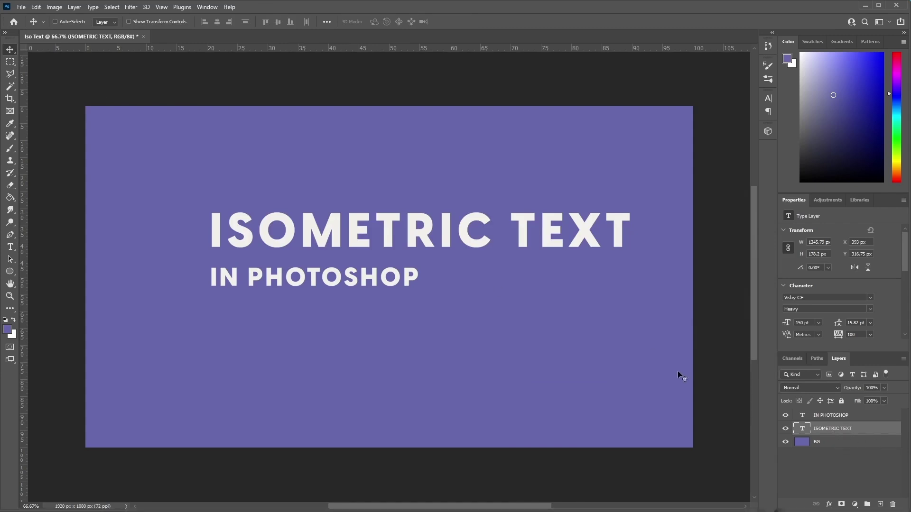
Create a 3D extrusion from the "ISOMETRIC TEXT" layer, switch to the 3D workspace and hide the history list.
left_click(145, 7)
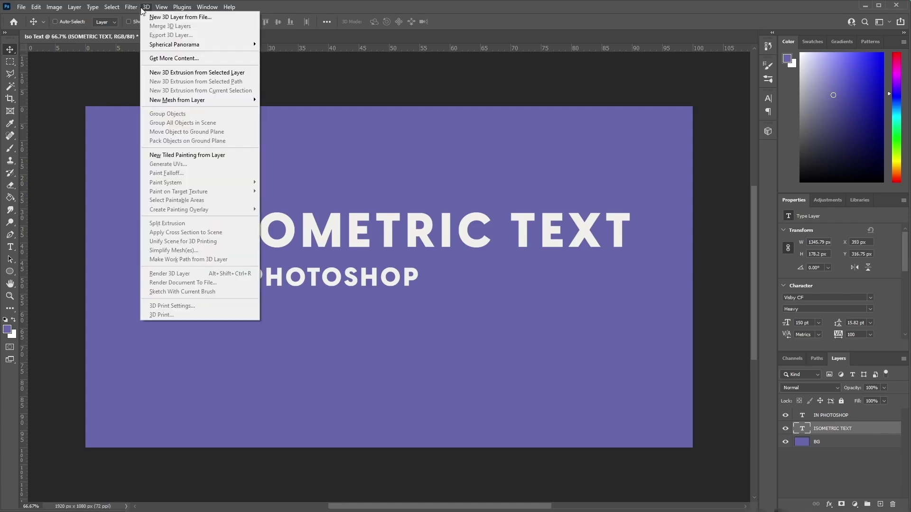
mouse_move(209, 45)
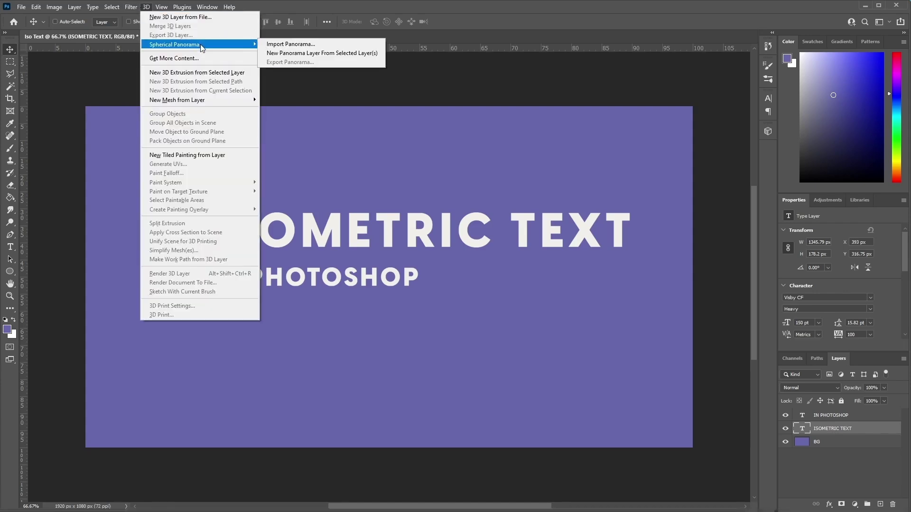
left_click(226, 74)
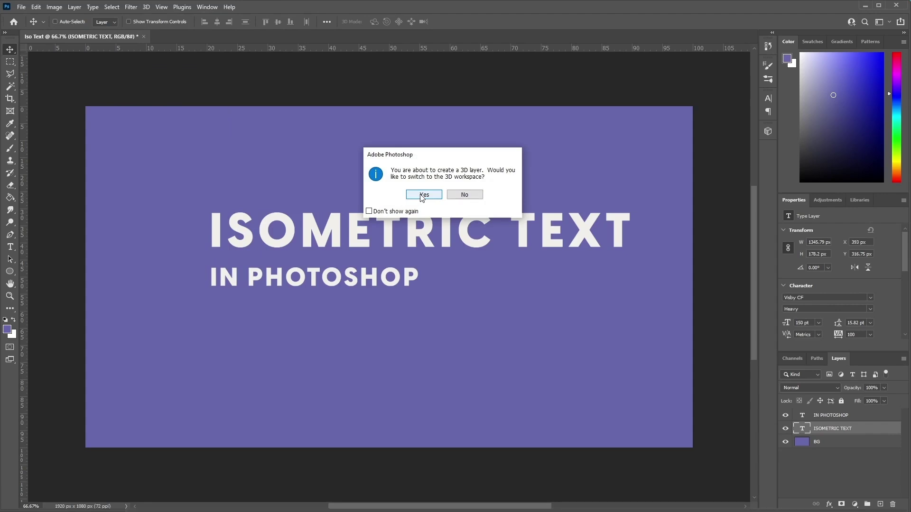
left_click(420, 195)
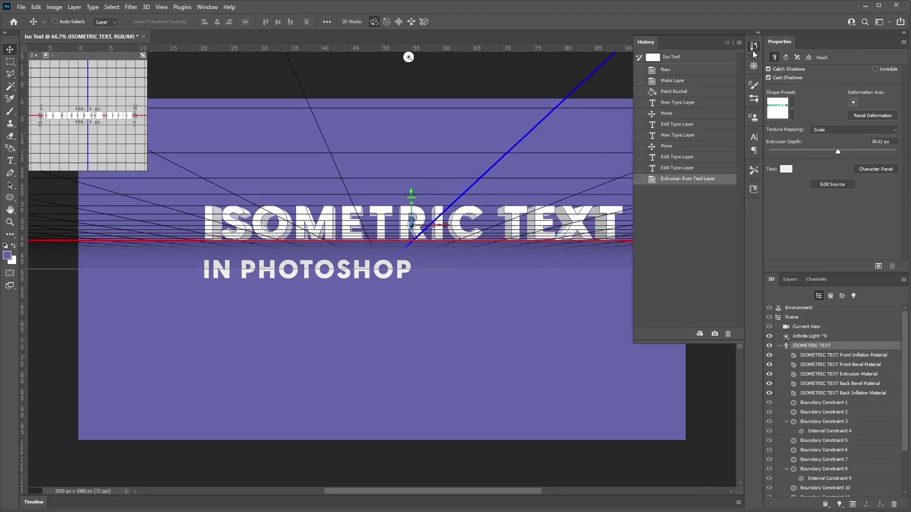
left_click(754, 46)
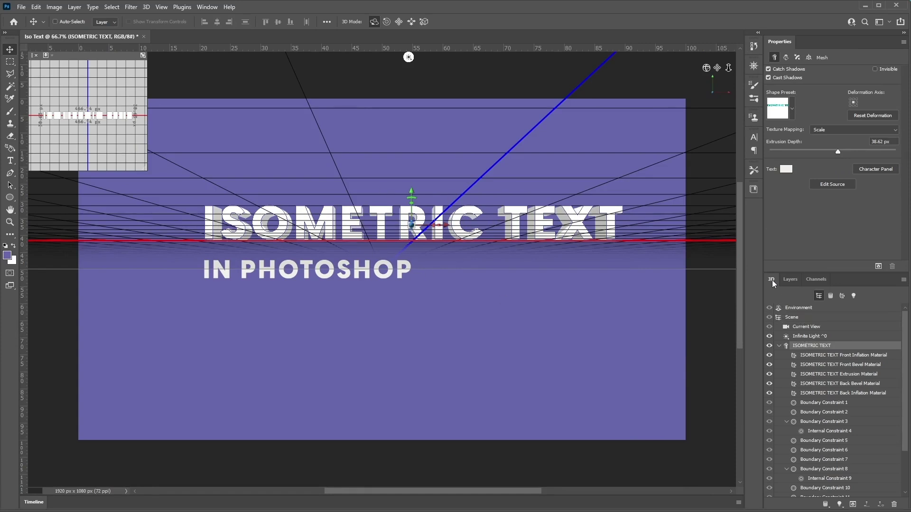
left_click(785, 280)
left_click(815, 281)
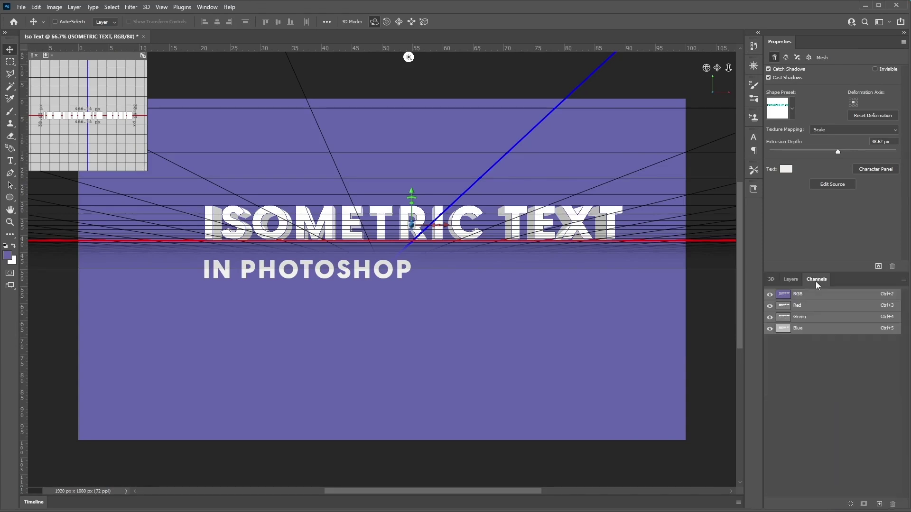
left_click(791, 280)
left_click(772, 280)
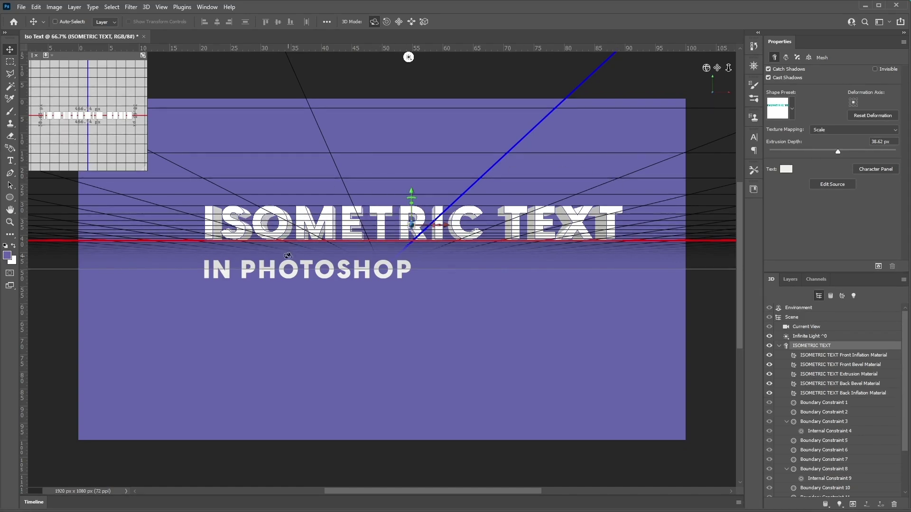
Create a 3D extrusion from the "IN PHOTOSHOP" text layer.
left_click(789, 280)
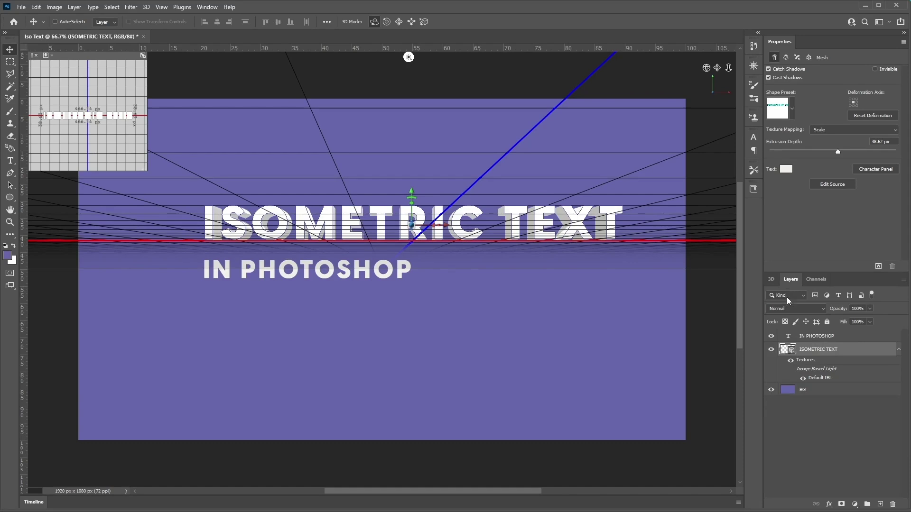
left_click(815, 337)
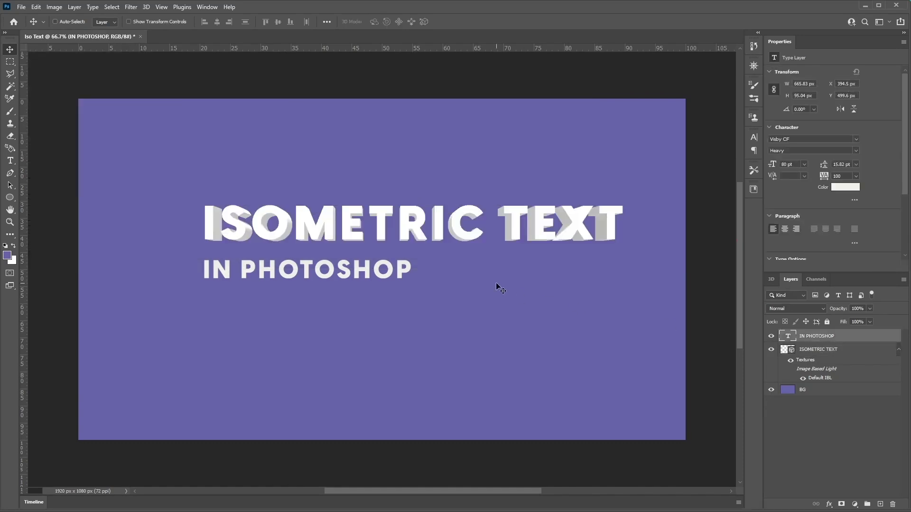
left_click(146, 7)
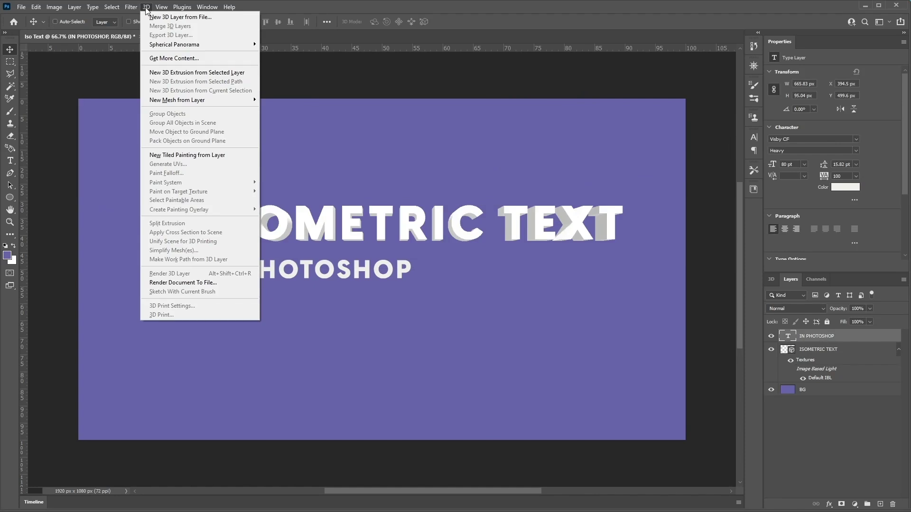
left_click(193, 75)
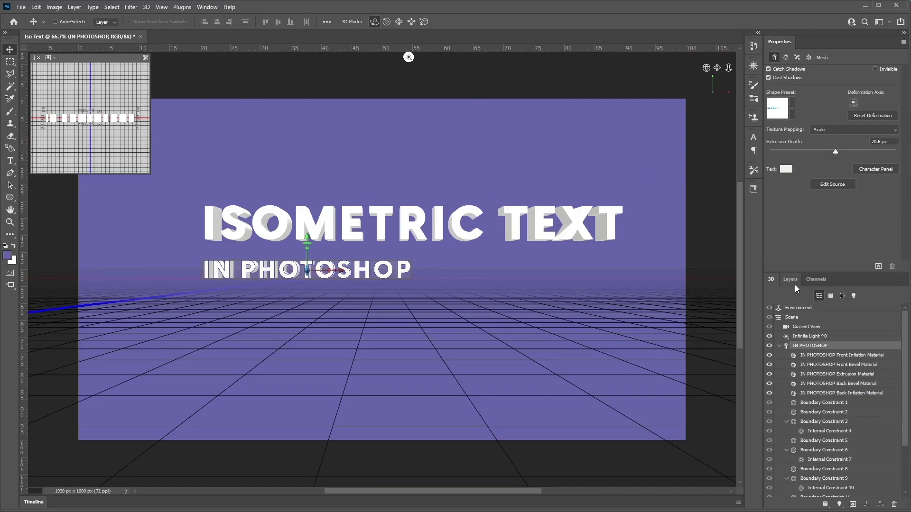
Compare the separate 3D scenes of the "IN PHOTOSHOP" and "ISOMETRIC TEXT" layers, collapsing each text object's contents.
left_click(791, 280)
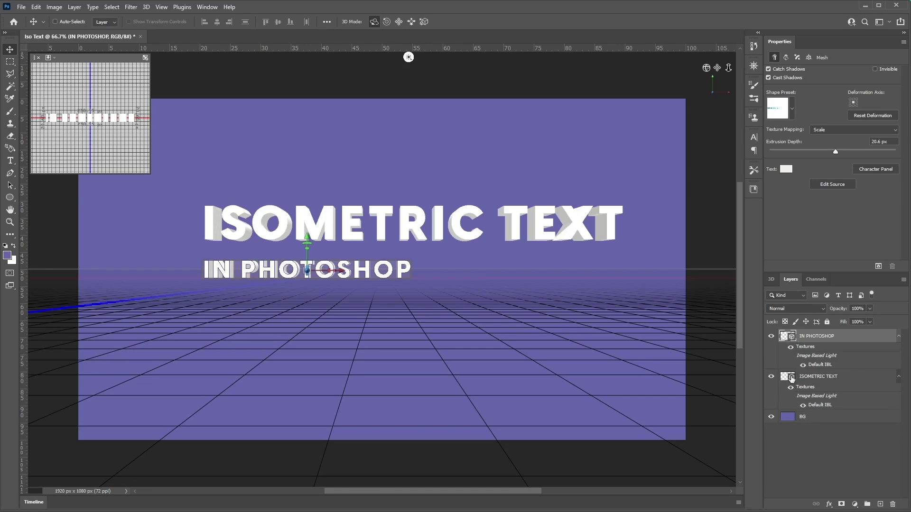
left_click(773, 281)
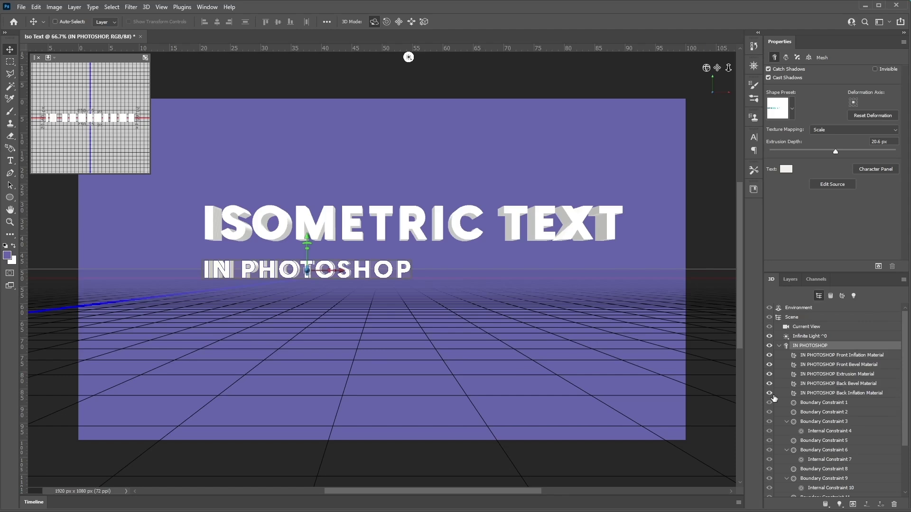
left_click(778, 346)
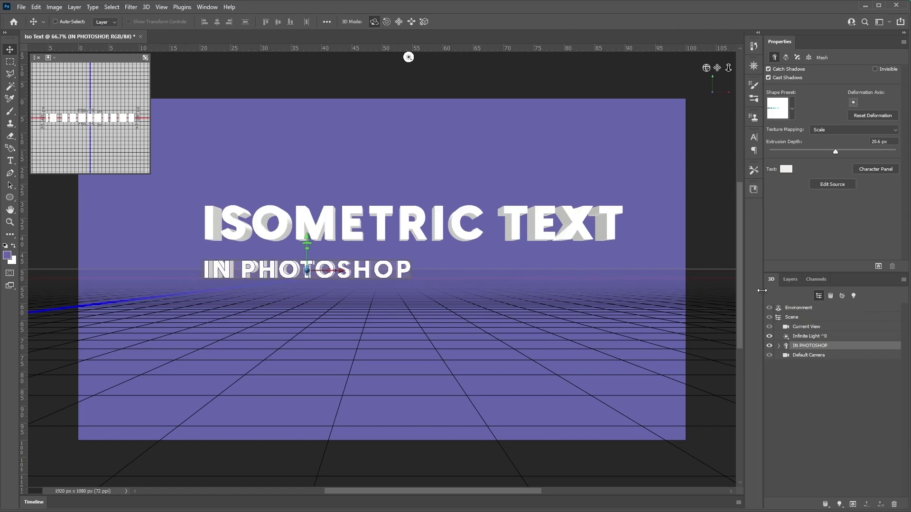
left_click(786, 281)
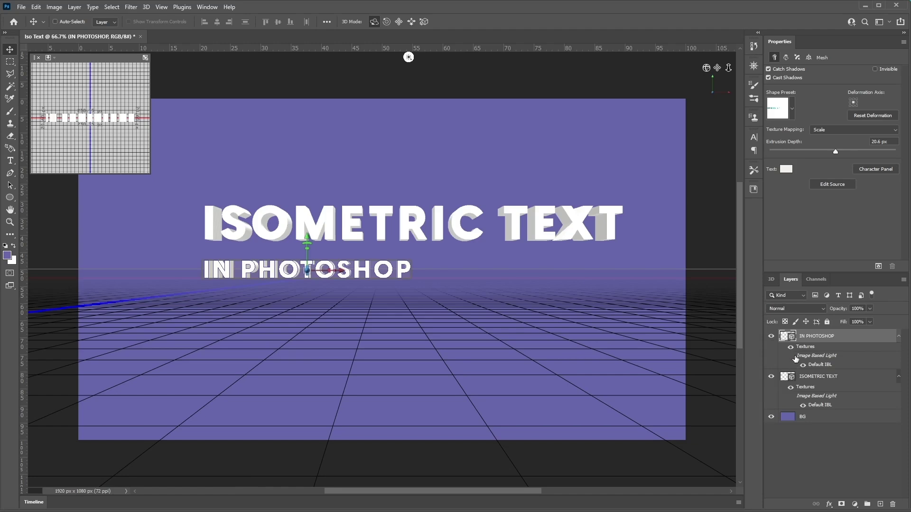
left_click(817, 379)
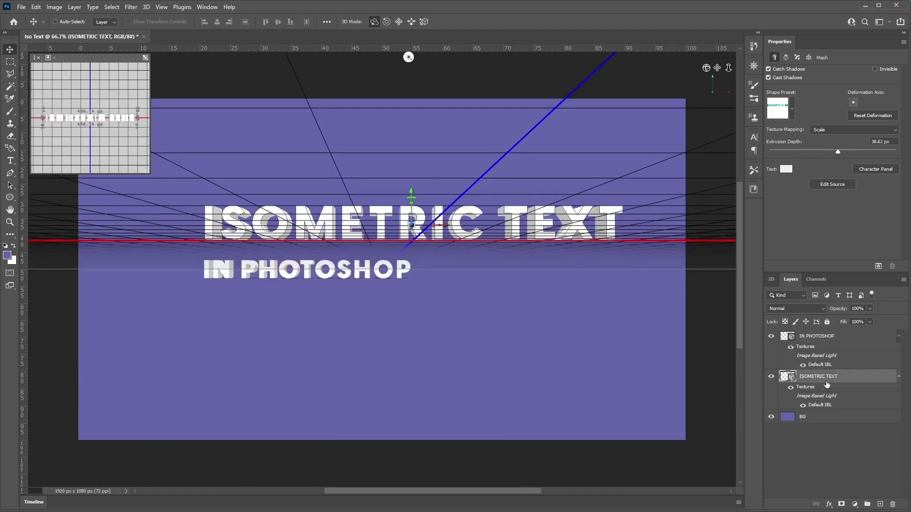
left_click(773, 279)
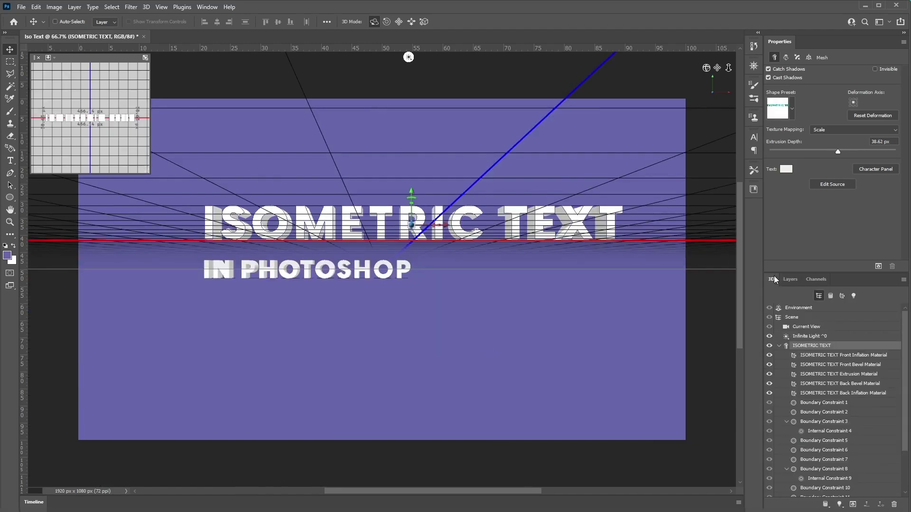
left_click(779, 346)
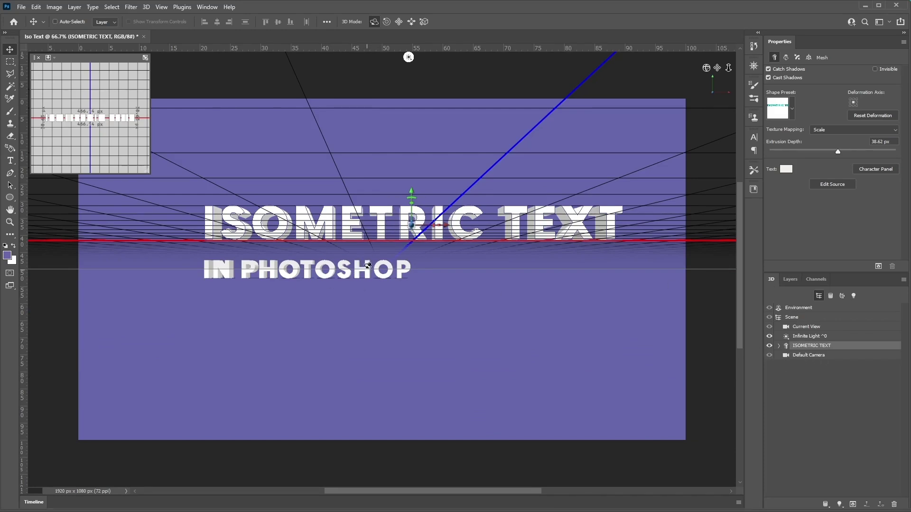
Merge the "IN PHOTOSHOP" and "ISOMETRIC TEXT" 3D layers into one 3D layer.
left_click(791, 279)
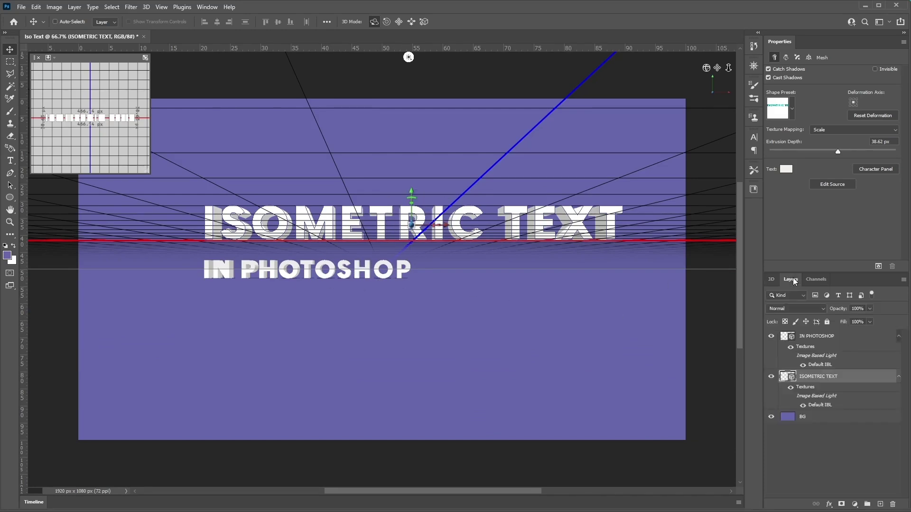
left_click(826, 337, "shift")
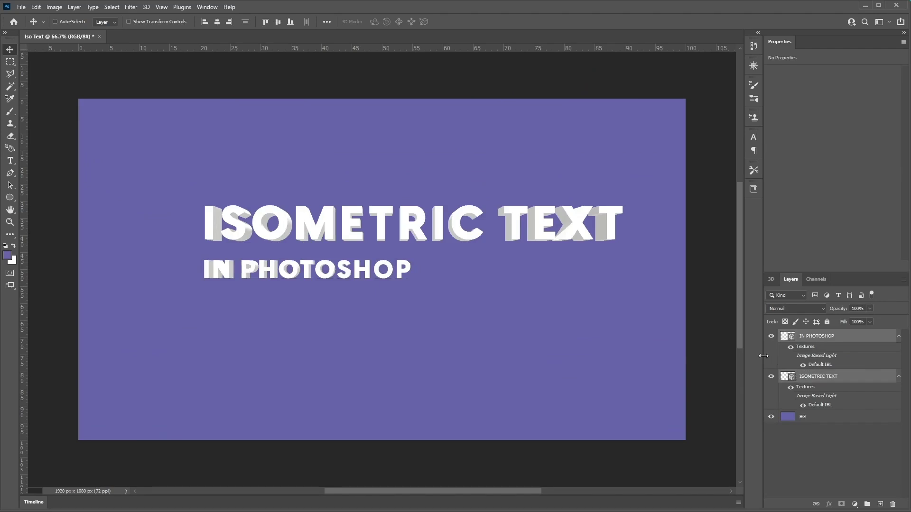
left_click(147, 7)
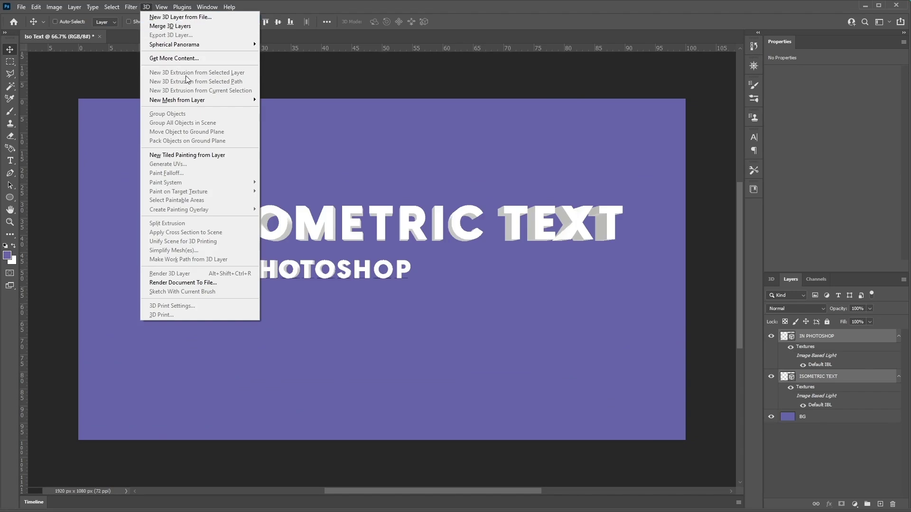
left_click(180, 26)
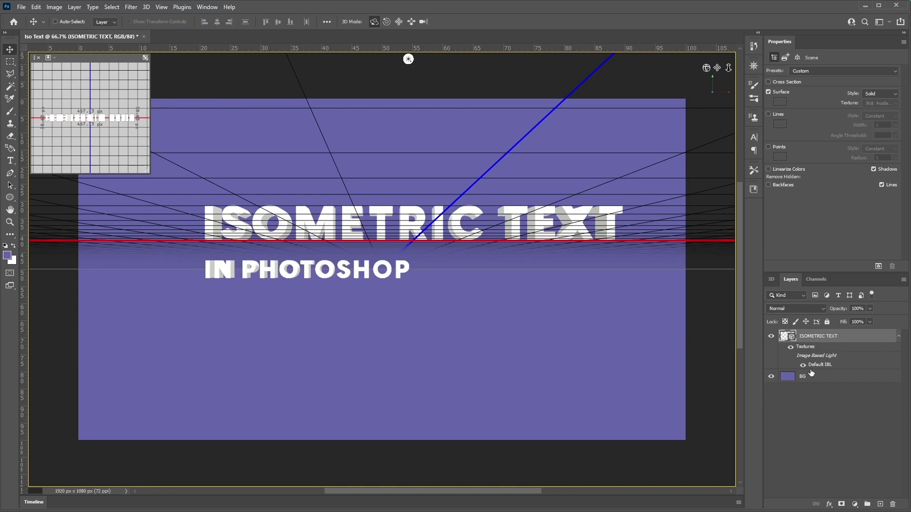
Collapse the "ISOMETRIC TEXT" object's contents in the merged layer's 3D scene list.
left_click(772, 279)
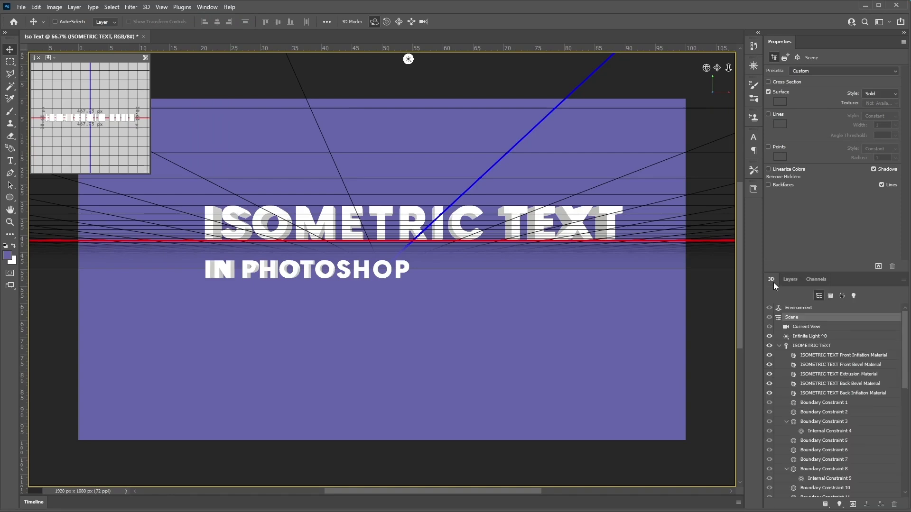
left_click(783, 348)
left_click(779, 345)
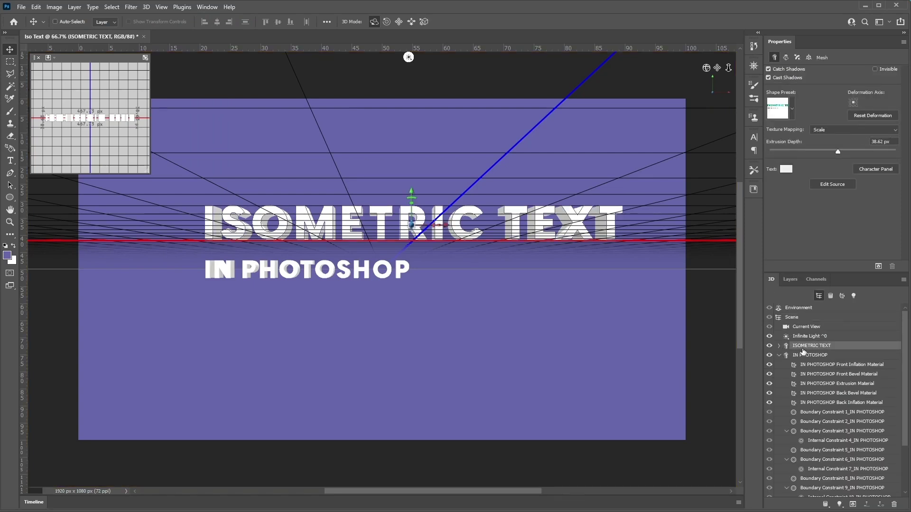
Collapse the "IN PHOTOSHOP" object's contents, then orbit and dolly the 3D camera to a closer, angled view of both text objects.
left_click(779, 355)
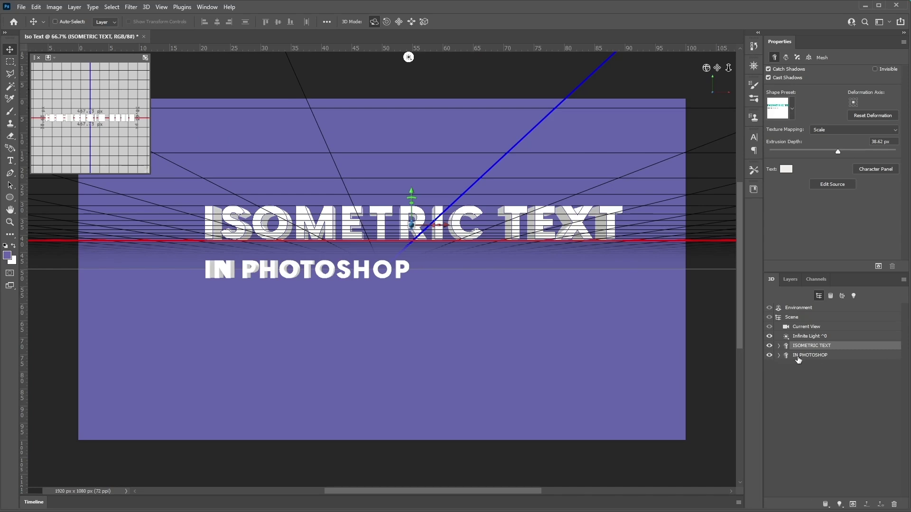
left_click(799, 357)
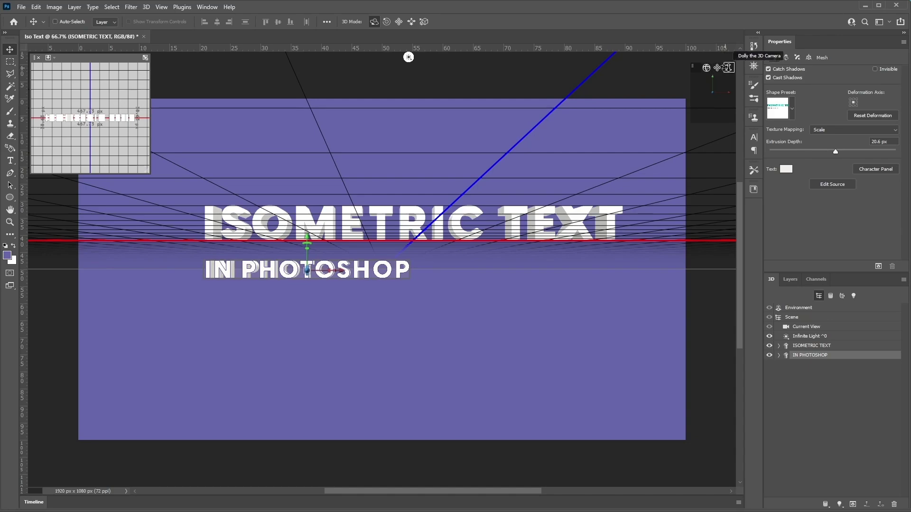
mouse_move(706, 68)
left_mouse_down()
mouse_move(715, 70)
mouse_move(693, 83)
mouse_move(605, 479)
mouse_move(732, 244)
mouse_move(728, 61)
mouse_move(696, 56)
mouse_move(721, 58)
mouse_move(714, 69)
mouse_move(734, 77)
mouse_move(717, 68)
left_mouse_up()
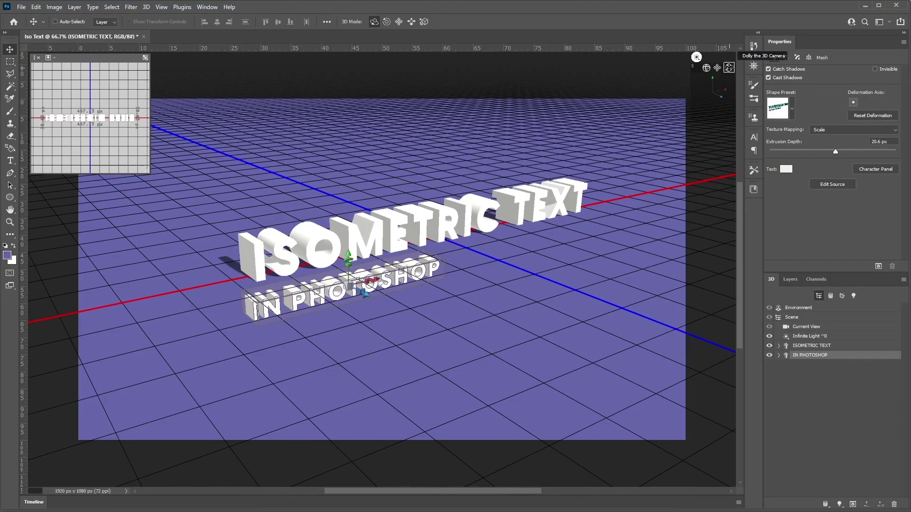
mouse_move(728, 67)
left_mouse_down()
mouse_move(786, 79)
mouse_move(767, 101)
mouse_move(712, 70)
left_mouse_up()
left_click_drag(730, 101, 726, 72)
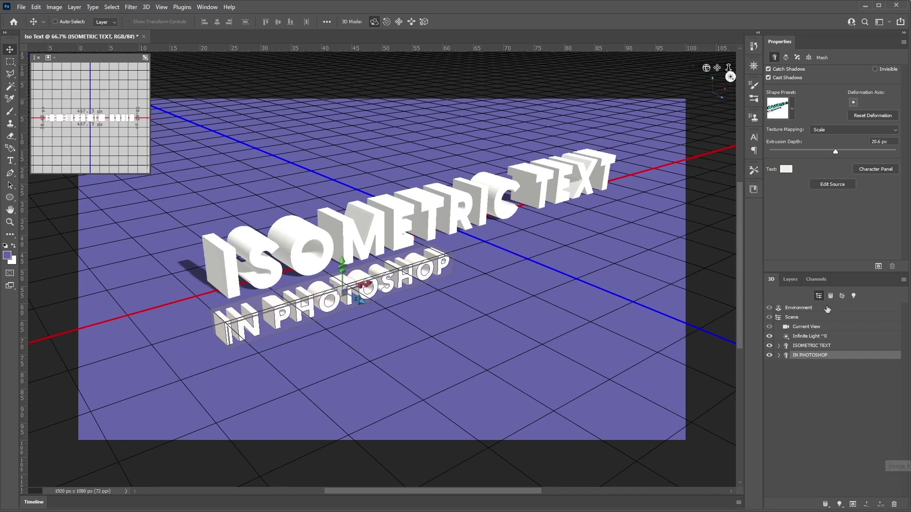
Switch the Current View camera to Orthographic and pan it to reposition the text objects on the canvas.
left_click(806, 327)
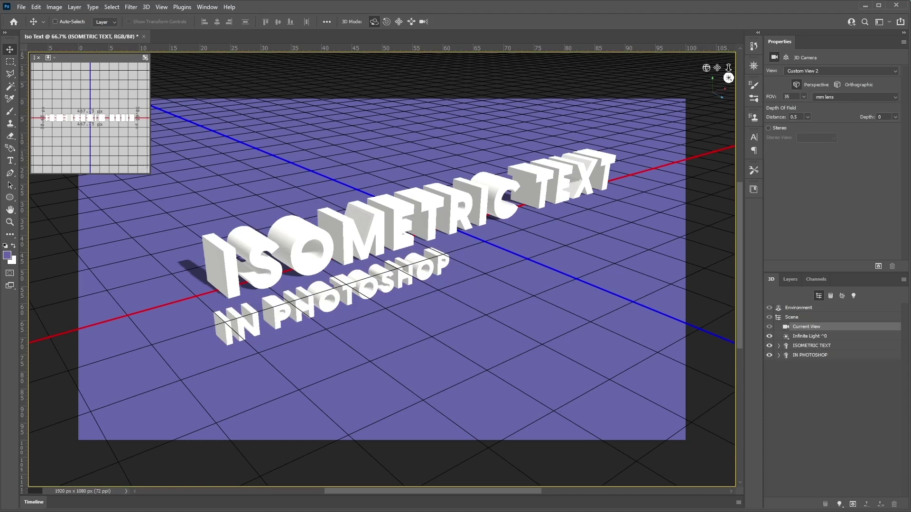
left_click(838, 86)
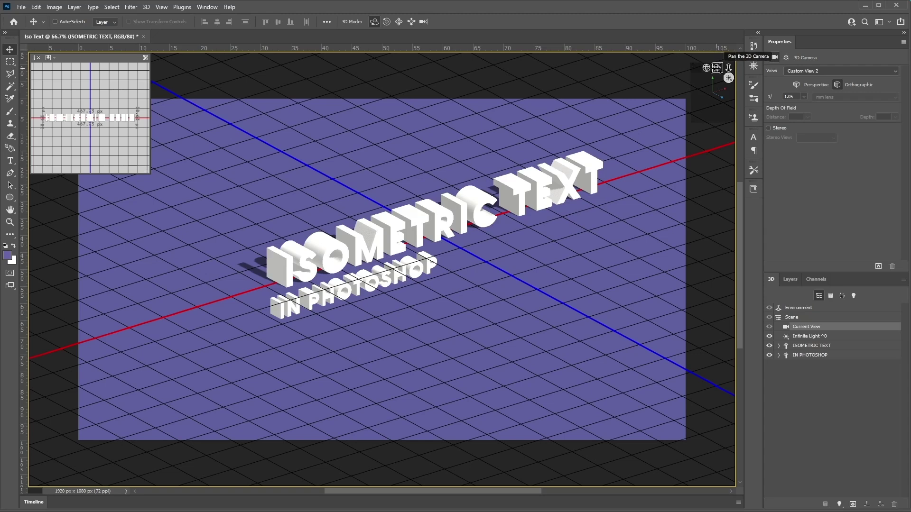
left_click_drag(717, 67, 701, 59)
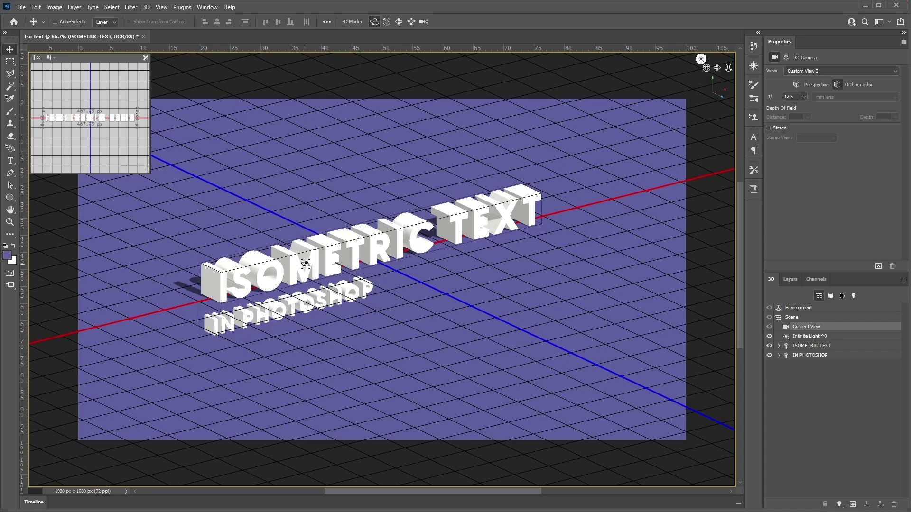
Set the extrusion depth of the "ISOMETRIC TEXT" object to 11.56 px in its Deform settings.
left_click(826, 348)
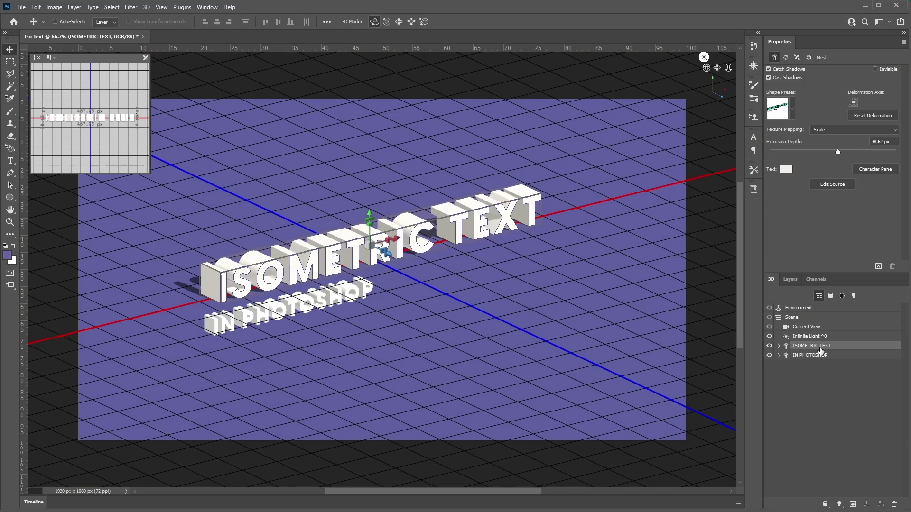
left_click(785, 58)
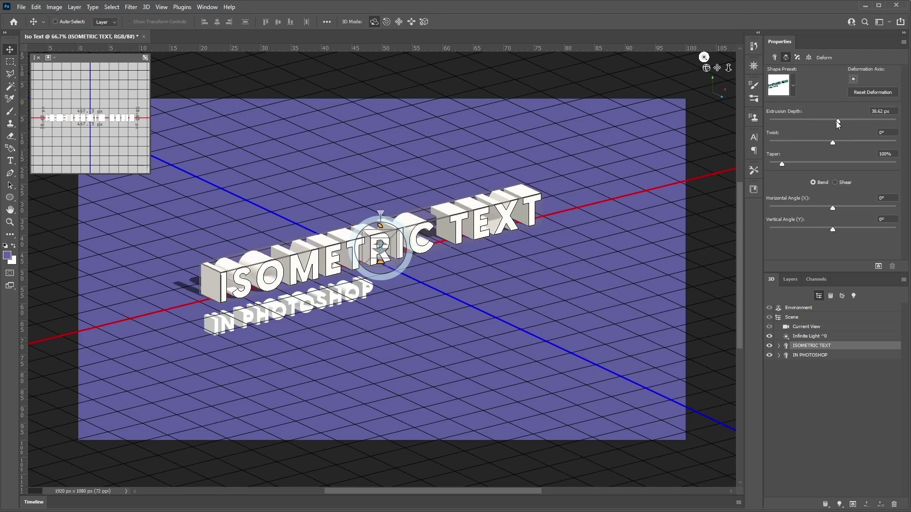
mouse_move(836, 121)
left_mouse_down()
mouse_move(843, 118)
mouse_move(827, 118)
mouse_move(850, 120)
mouse_move(840, 120)
left_mouse_up()
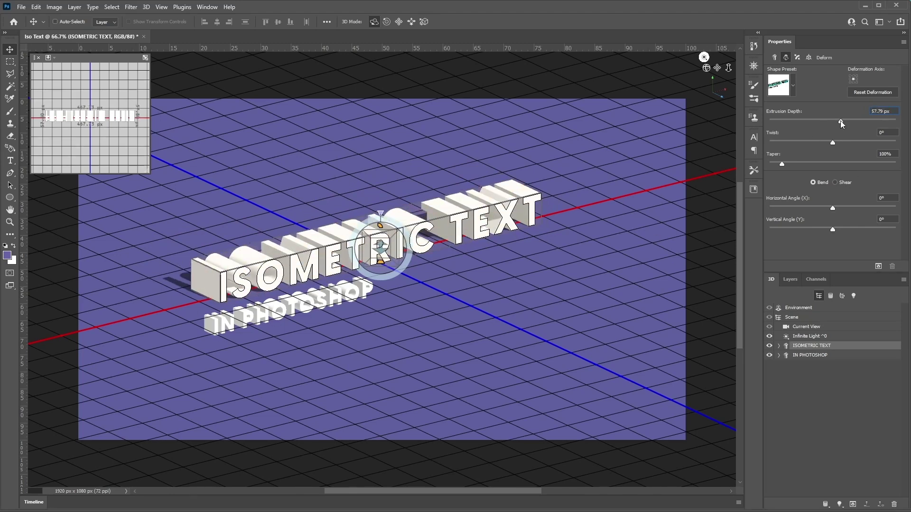
left_click_drag(841, 120, 834, 123)
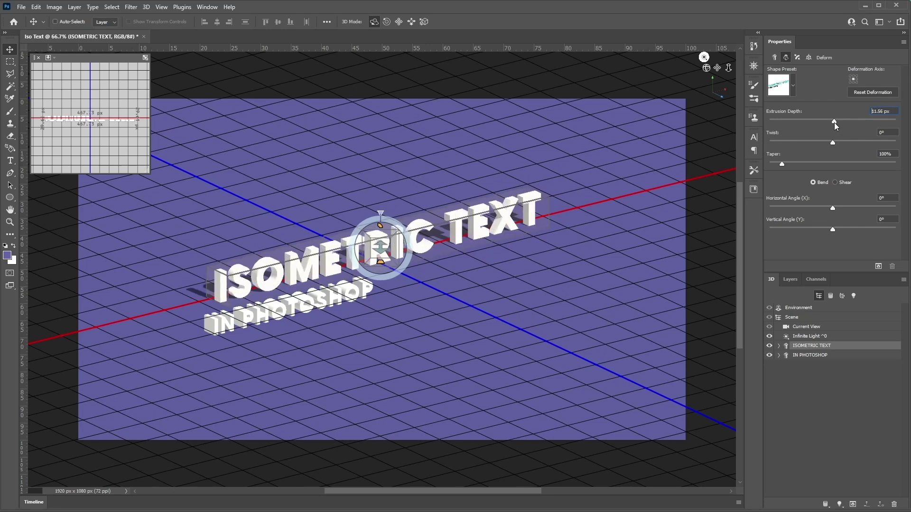
left_click(887, 111)
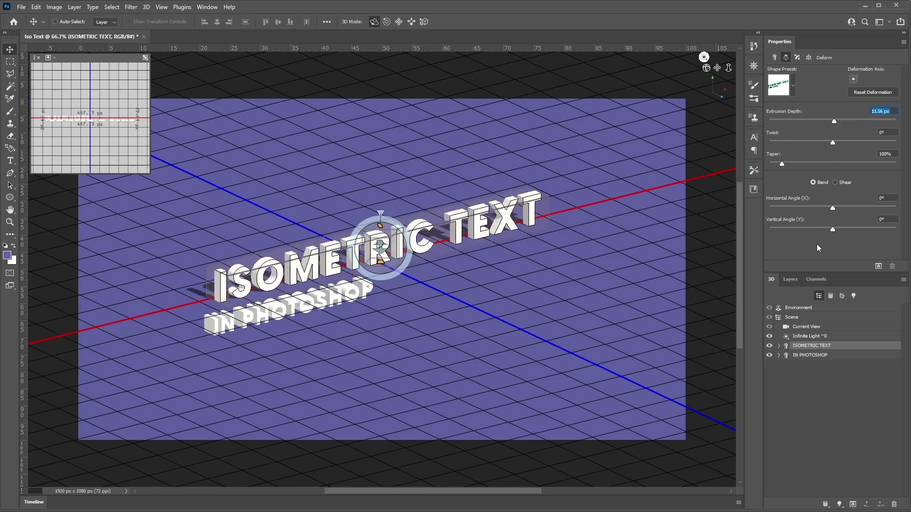
Set the extrusion depth of the "IN PHOTOSHOP" object to 4.94 px in its Deform settings.
left_click(822, 355)
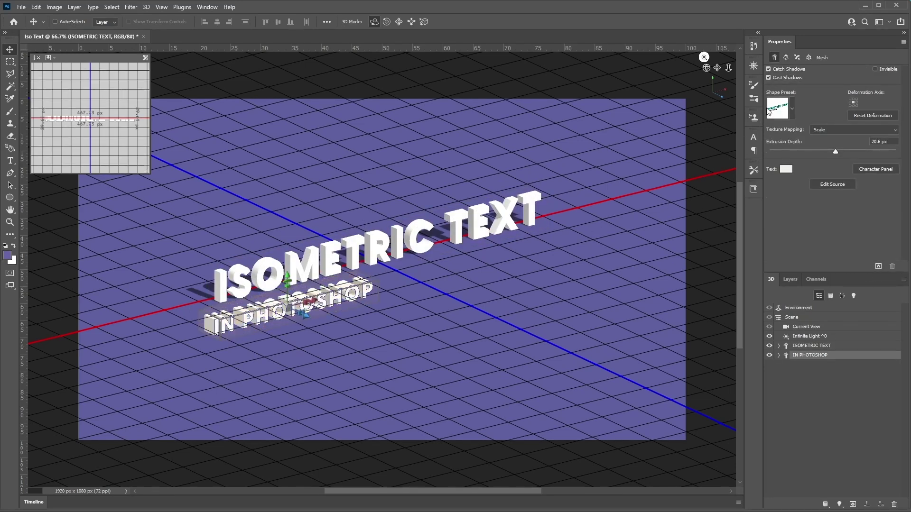
left_click(786, 57)
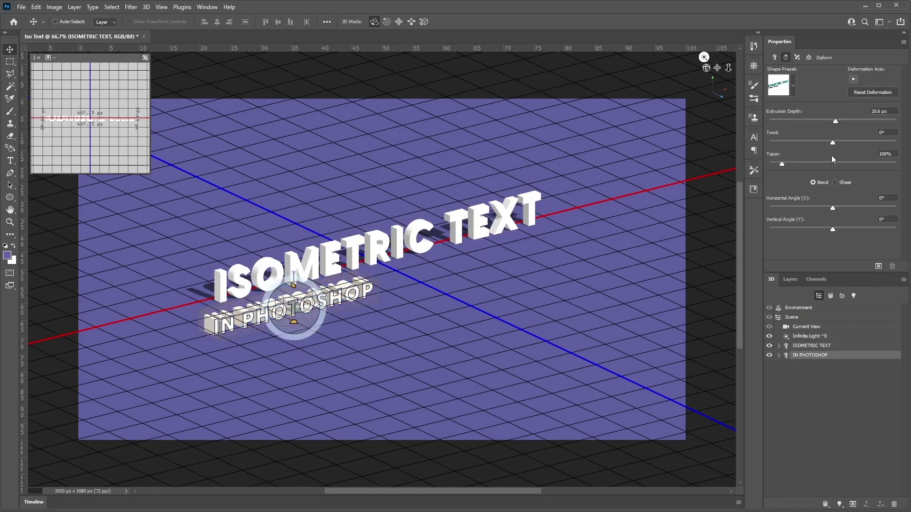
left_click(836, 122)
left_click_drag(835, 122, 832, 122)
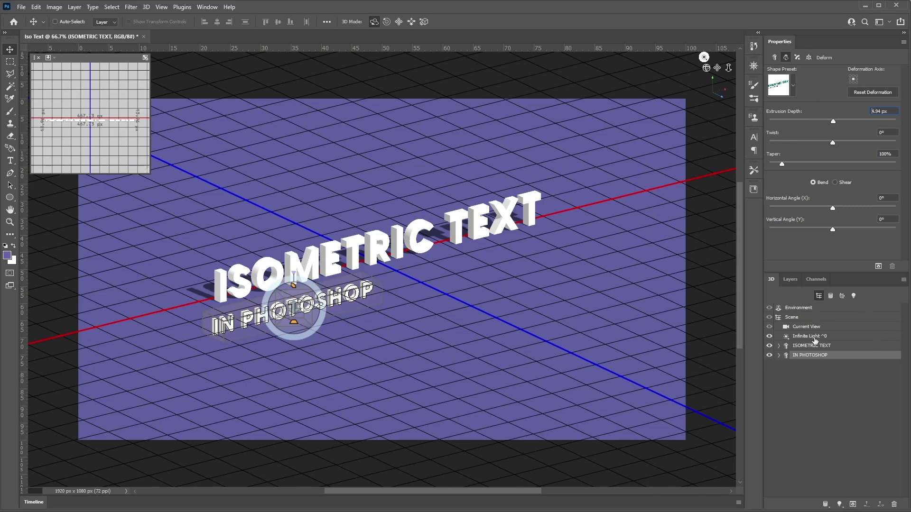
Set the X rotation of the "IN PHOTOSHOP" object to 90° in its Coordinates so the text lies flat.
left_click(808, 57)
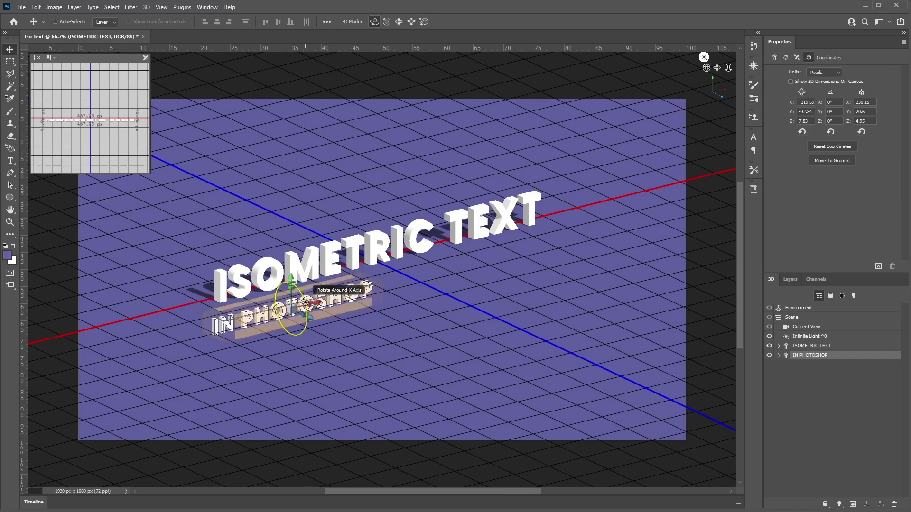
left_click_drag(306, 301, 300, 222)
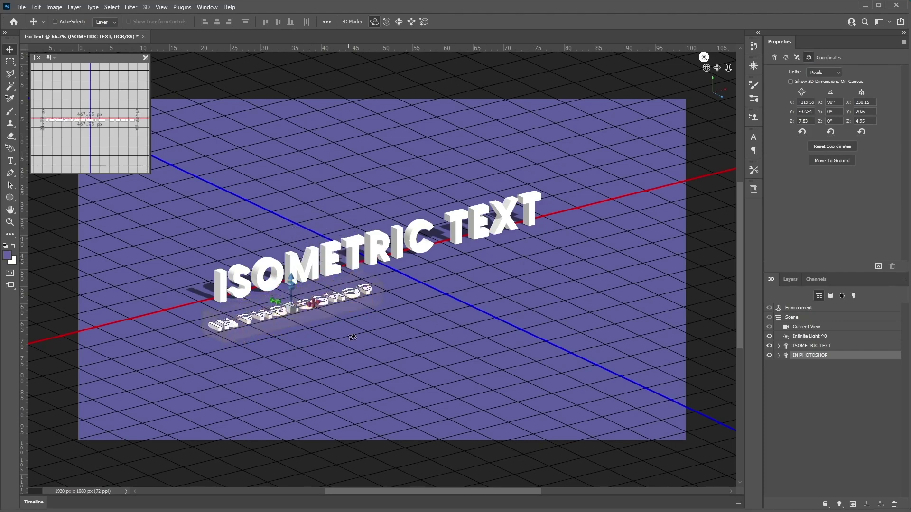
left_click_drag(371, 378, 317, 327)
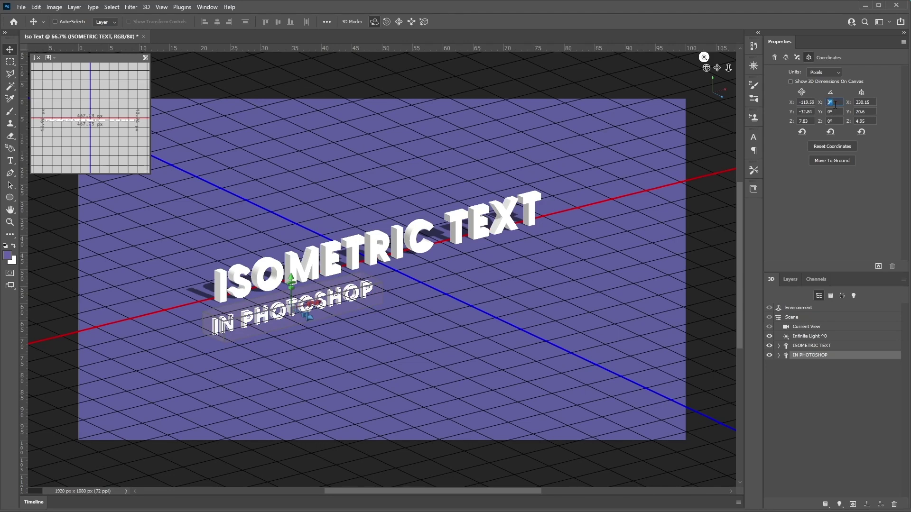
type("90")
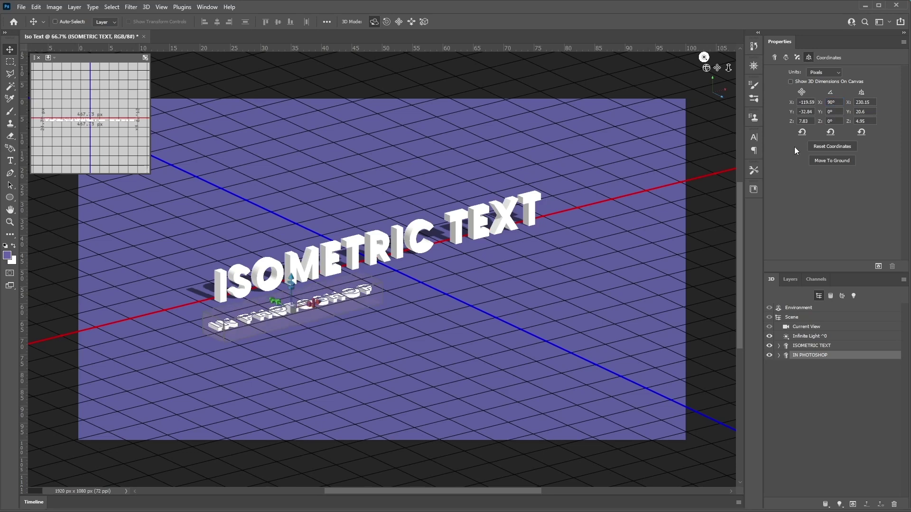
Set the X rotation of "ISOMETRIC TEXT" to 90° and lower the object along its Z axis onto the ground plane.
left_click(830, 346)
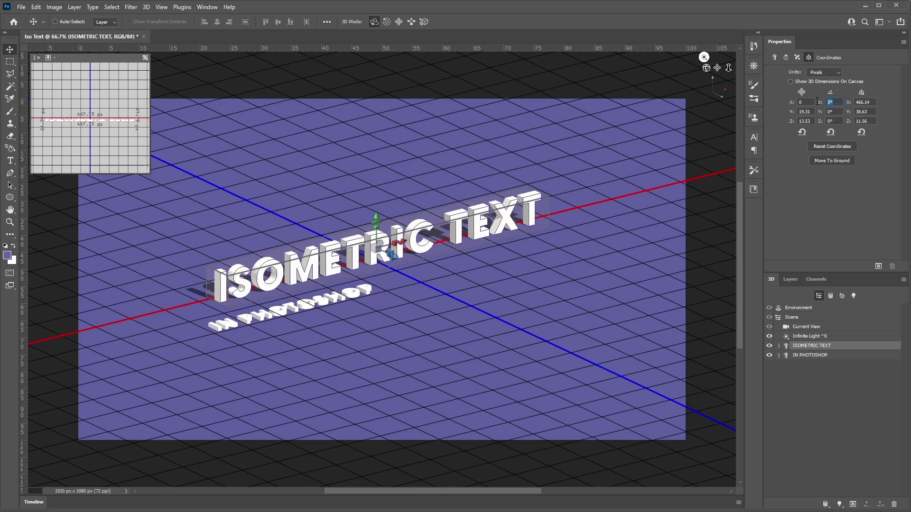
type("90")
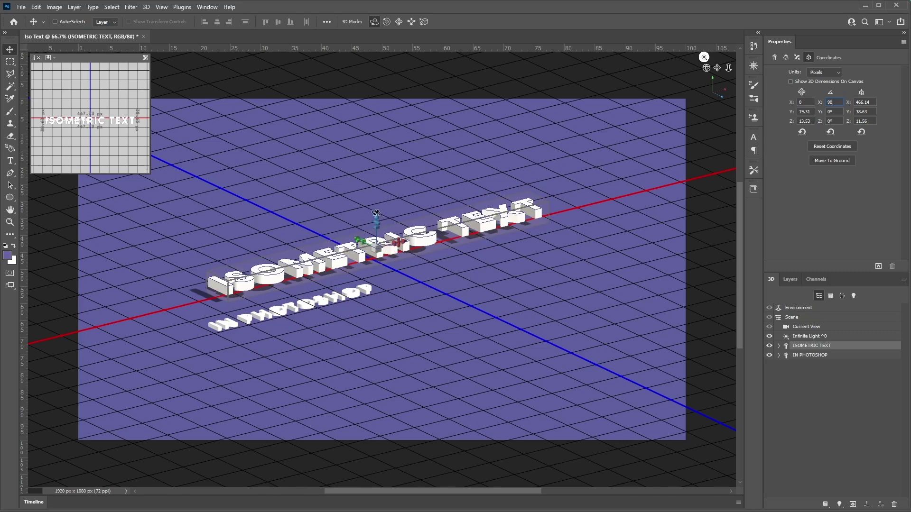
left_click(718, 67)
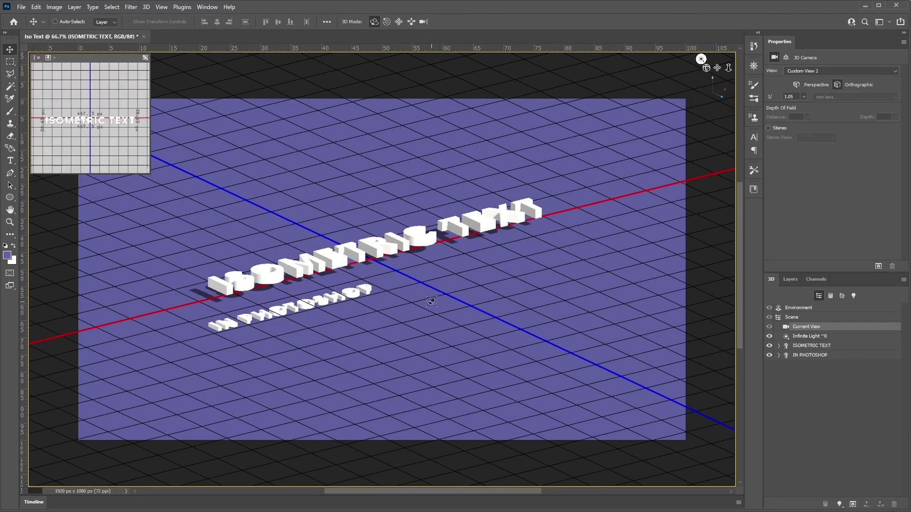
left_click(379, 240)
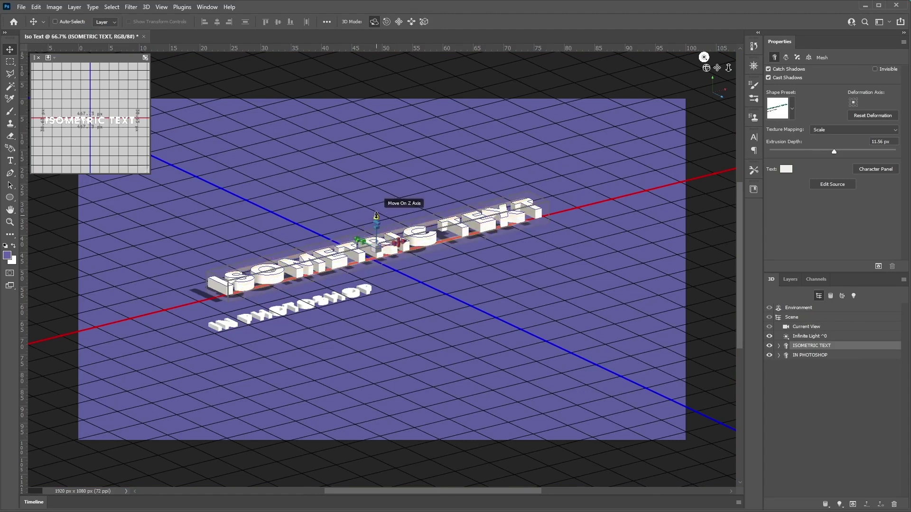
mouse_move(376, 216)
left_mouse_down()
mouse_move(373, 157)
mouse_move(372, 326)
mouse_move(378, 208)
mouse_move(382, 222)
left_mouse_up()
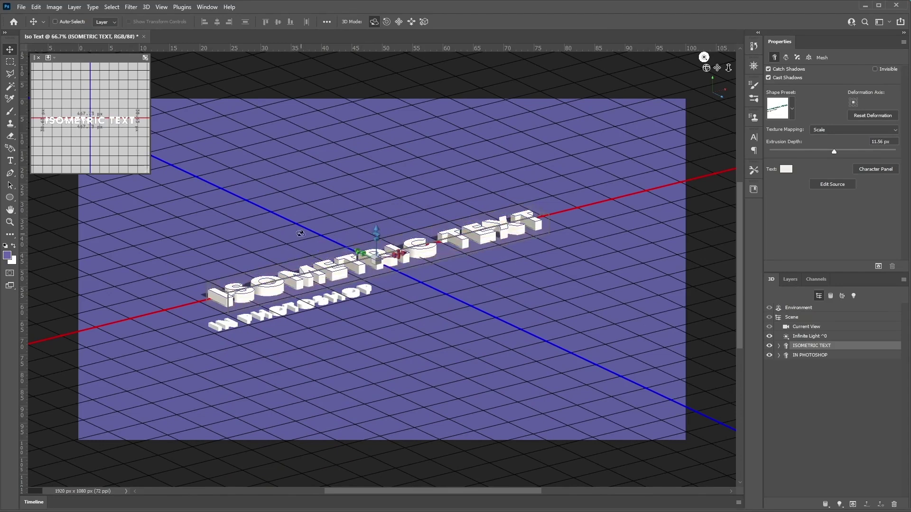
left_click_drag(697, 78, 604, 130)
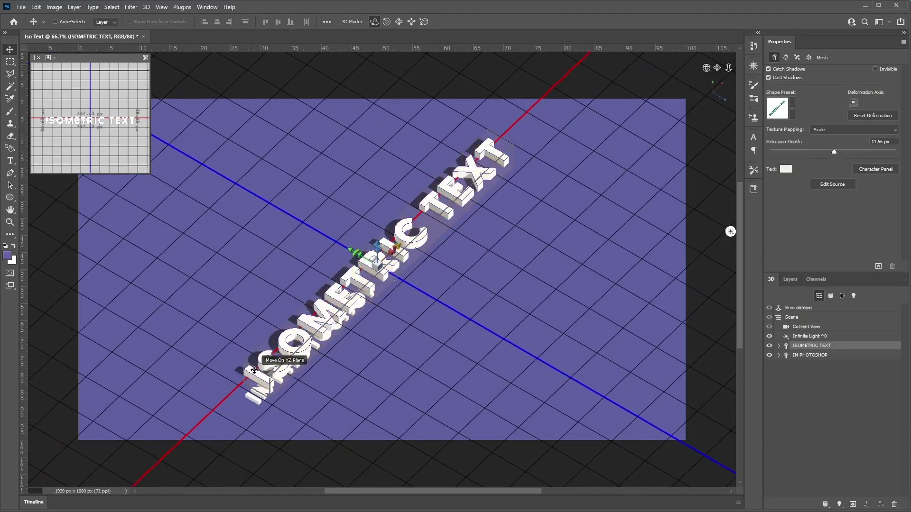
left_click(266, 380)
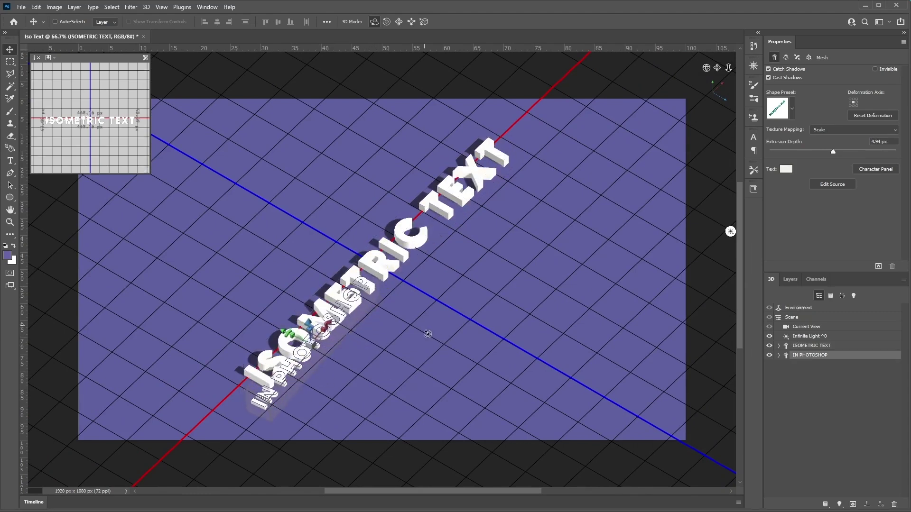
left_click_drag(435, 353, 404, 379)
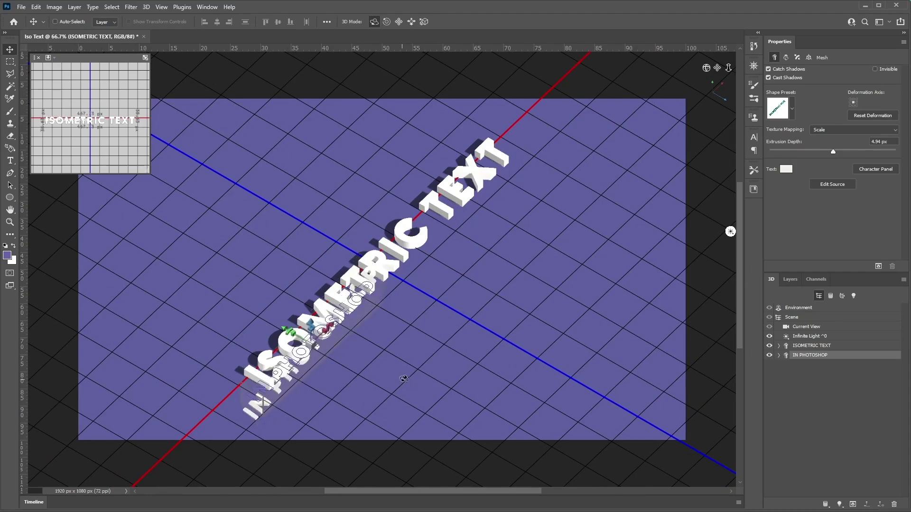
left_click_drag(474, 392, 463, 395)
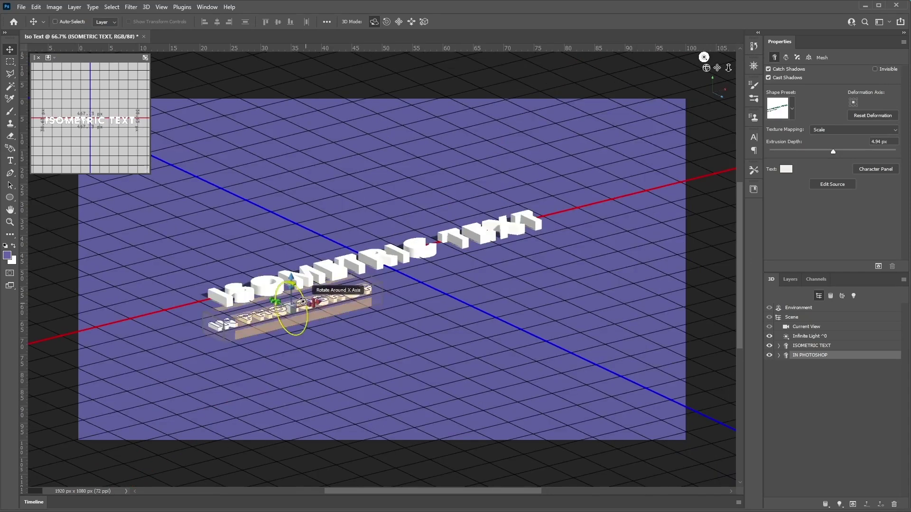
Move "IN PHOTOSHOP" along the ground plane to sit just in front of "ISOMETRIC TEXT", adjusting its Y-axis spacing from an isometric camera angle.
left_click_drag(290, 274, 332, 272)
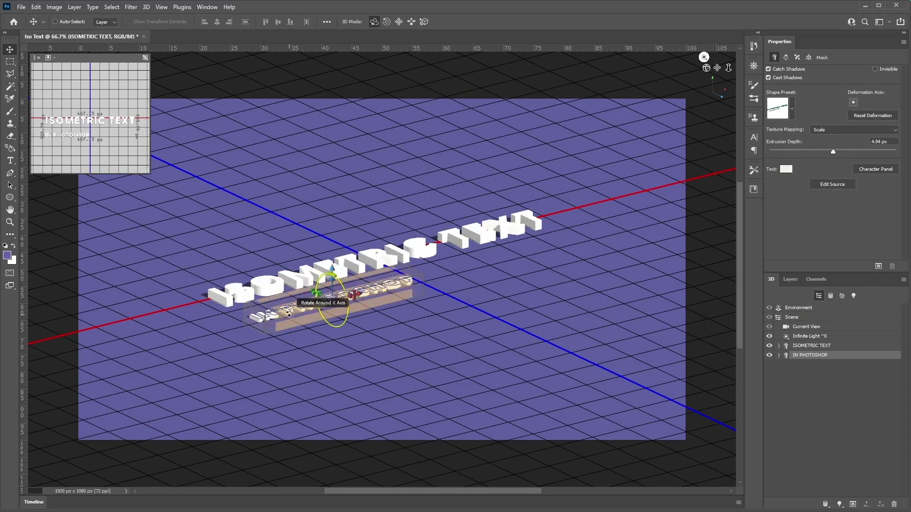
left_click_drag(728, 67, 737, 136)
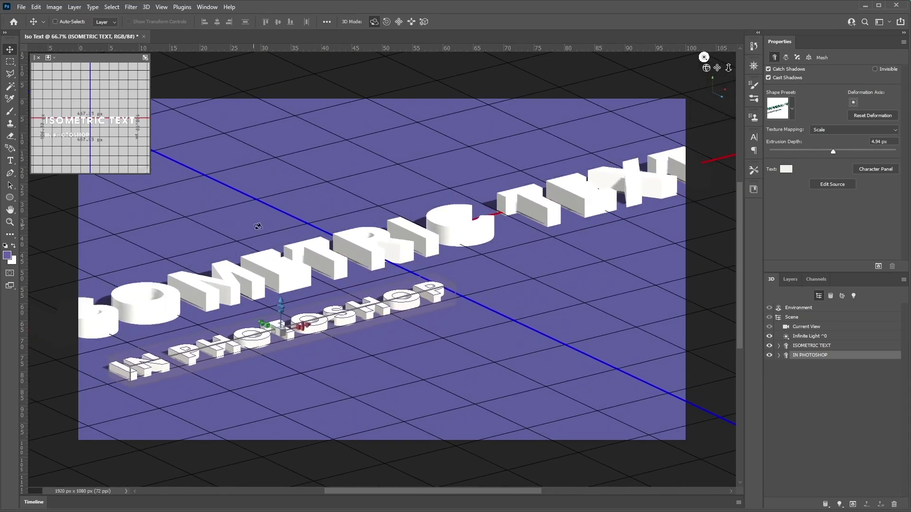
mouse_move(707, 66)
left_mouse_down()
mouse_move(726, 78)
mouse_move(733, 72)
mouse_move(723, 71)
left_mouse_up()
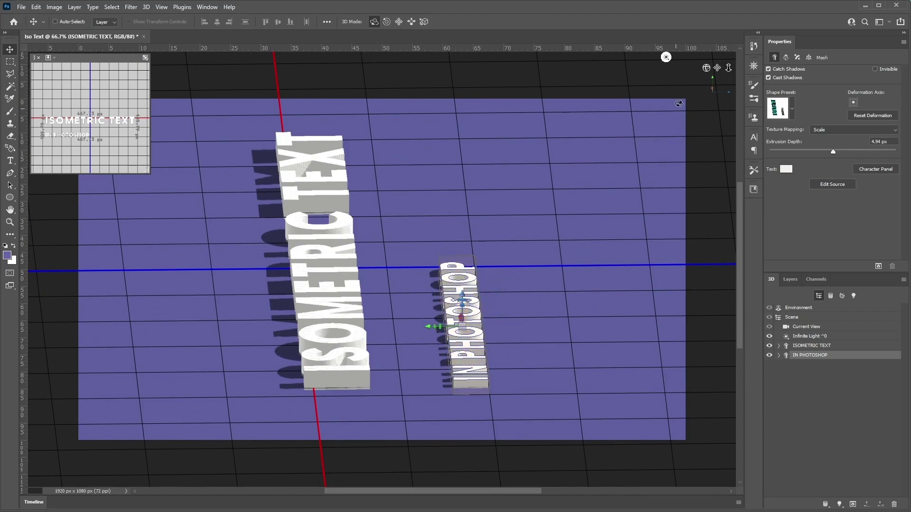
left_click_drag(690, 67, 699, 21)
left_click_drag(707, 67, 663, 109)
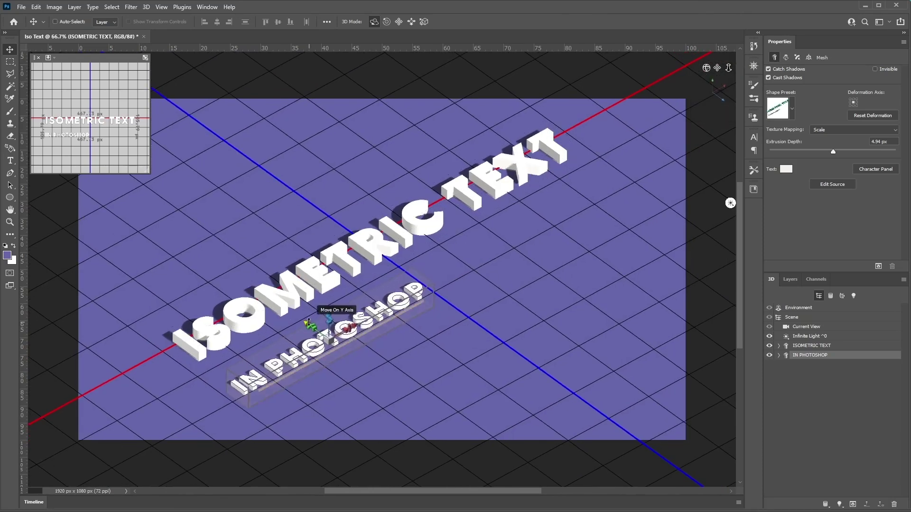
left_click_drag(308, 325, 297, 311)
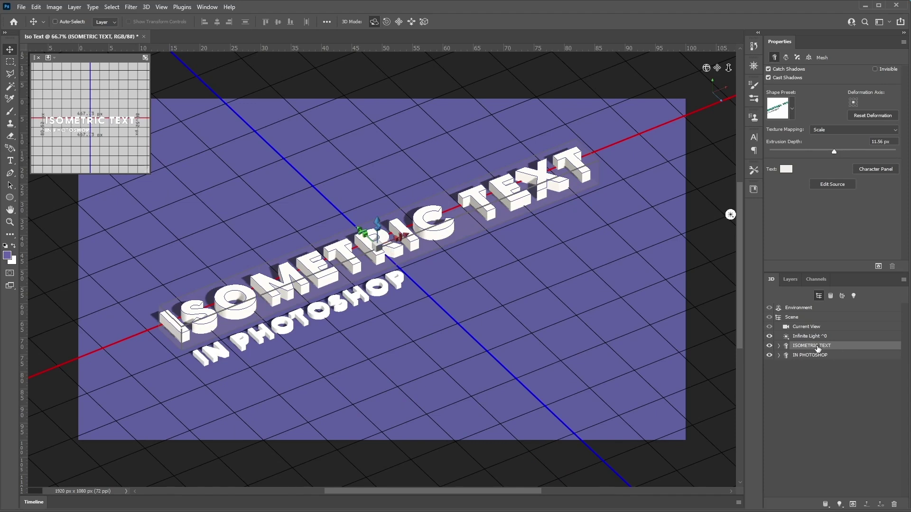
Give the front cap of "ISOMETRIC TEXT" a bevel with the convex, rounded contour preset and a width of 10%.
left_click(798, 57)
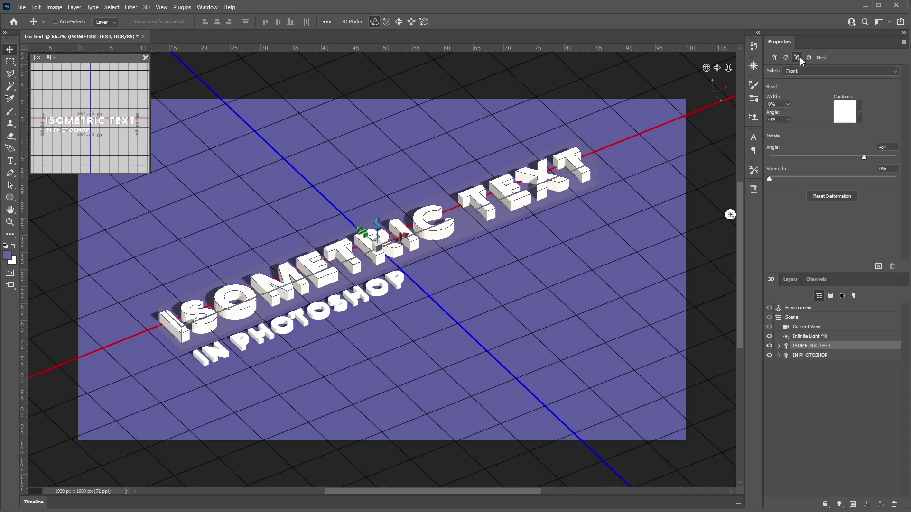
left_click(859, 107)
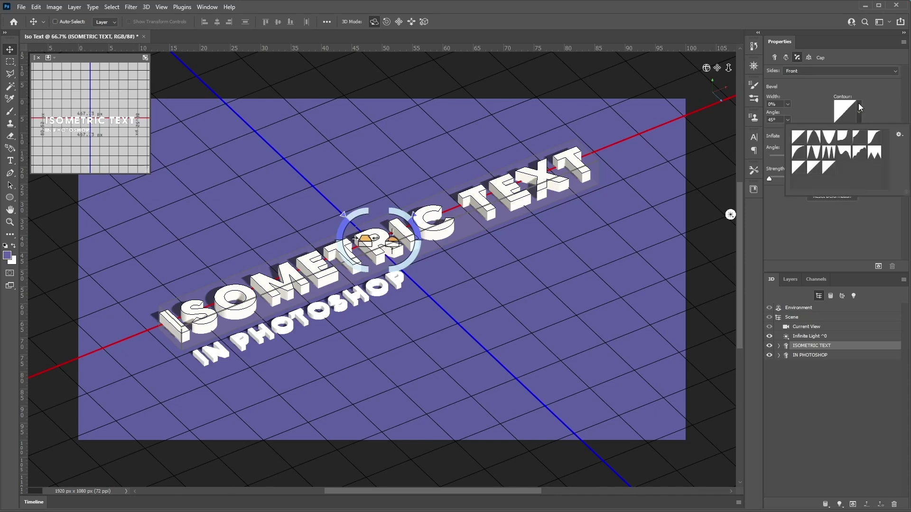
left_click(799, 156)
left_click(827, 257)
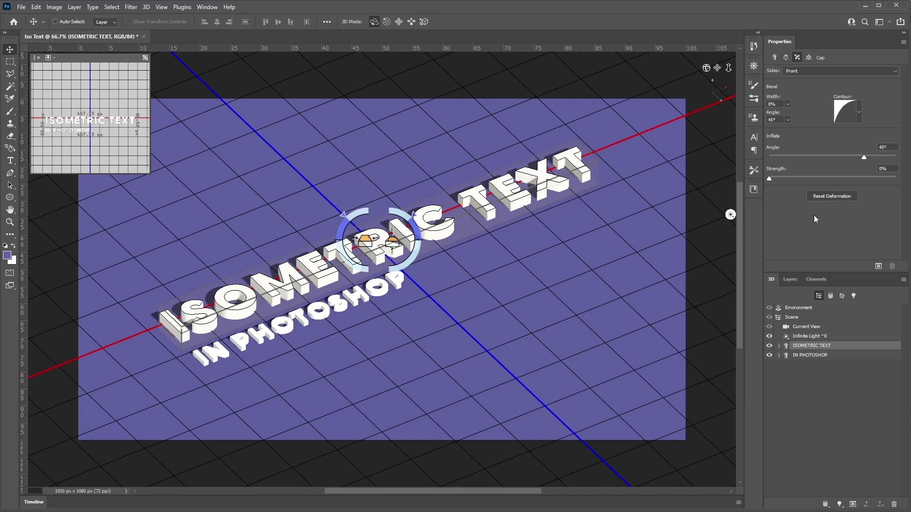
left_click(786, 105)
left_click(786, 109)
type("10")
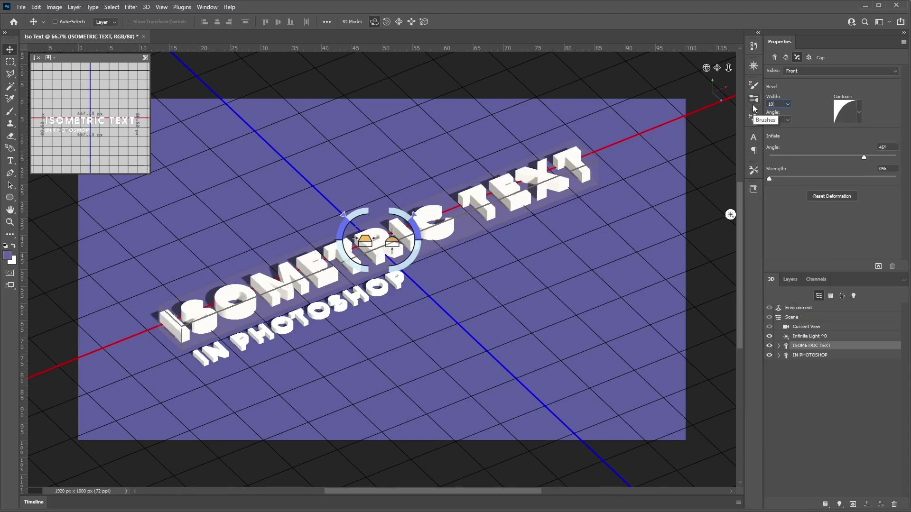
key("Return")
Apply the same rounded bevel contour with a 10% width to the front cap of the "IN PHOTOSHOP" object.
left_click(817, 356)
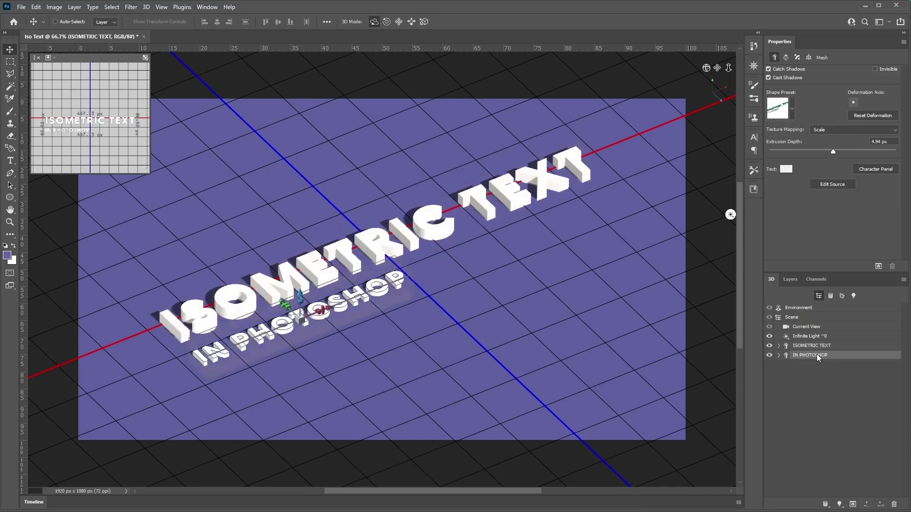
left_click(799, 58)
left_click(859, 111)
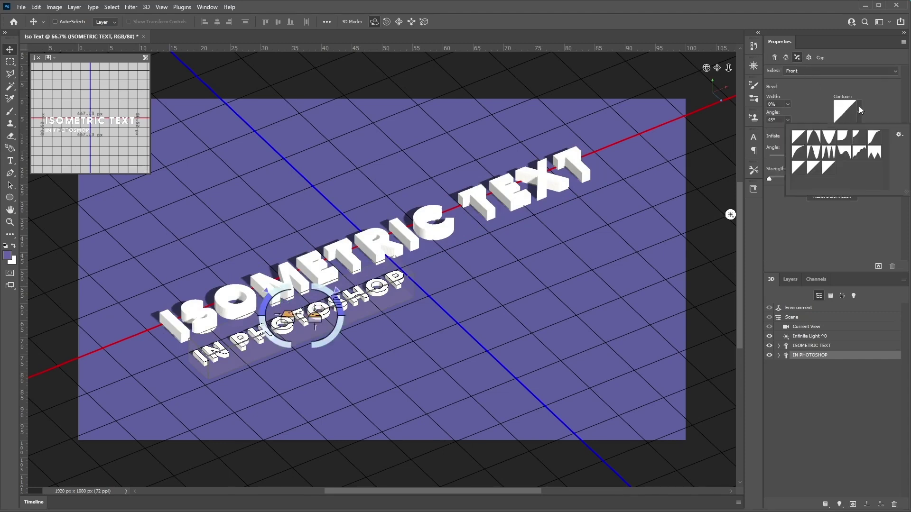
left_click(798, 152)
left_click(772, 104)
left_click(771, 104)
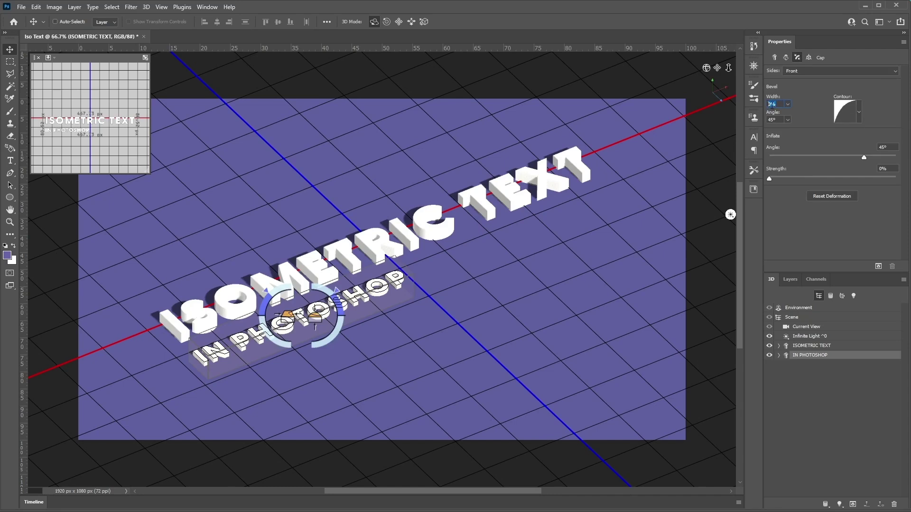
type("10")
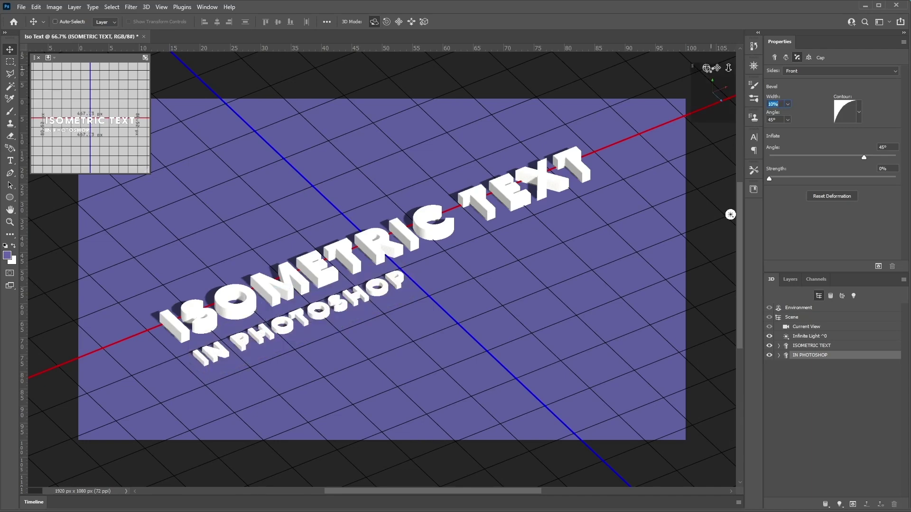
Orbit the 3D camera slightly and save the current orthographic view as "IsometricView".
left_click_drag(707, 67, 706, 66)
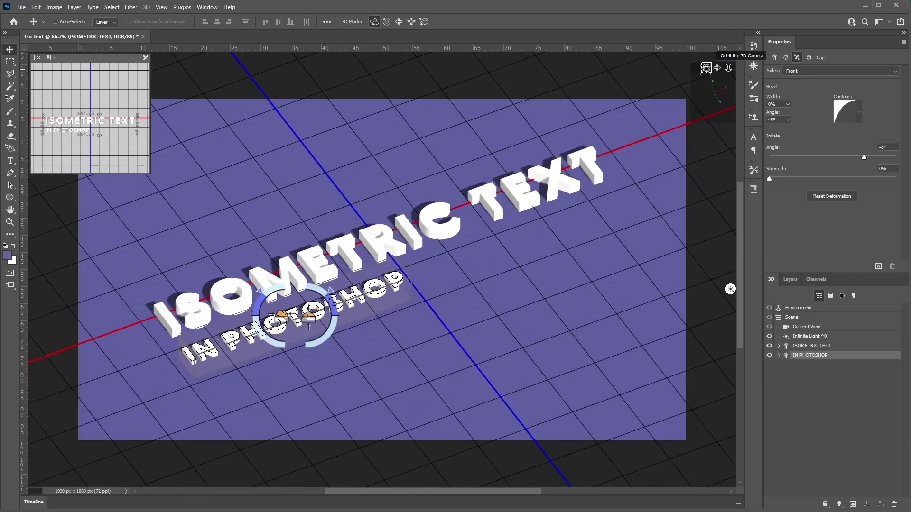
left_click(806, 327)
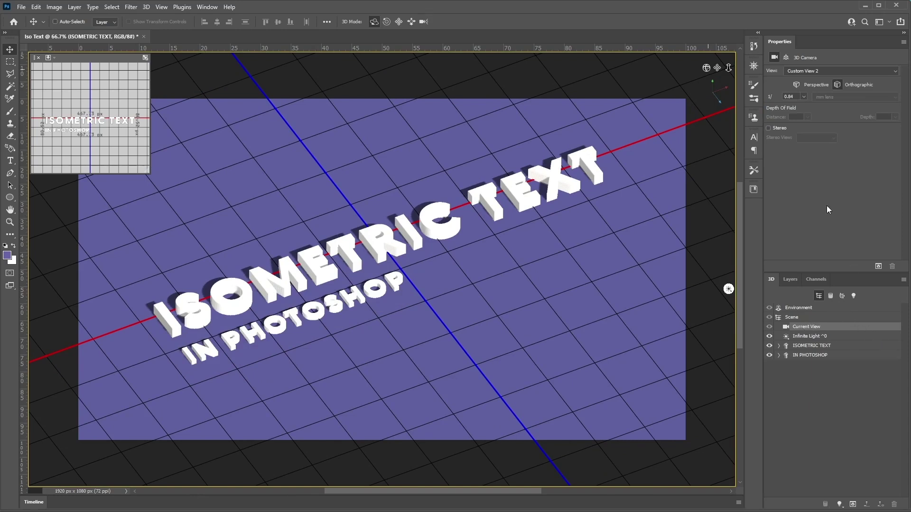
left_click(824, 71)
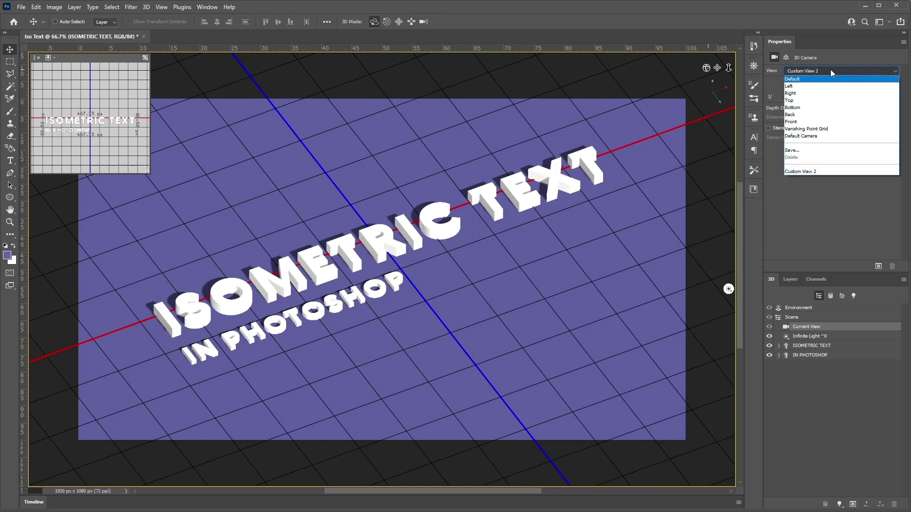
left_click(810, 150)
left_click_drag(603, 214, 580, 214)
type("IsometricView")
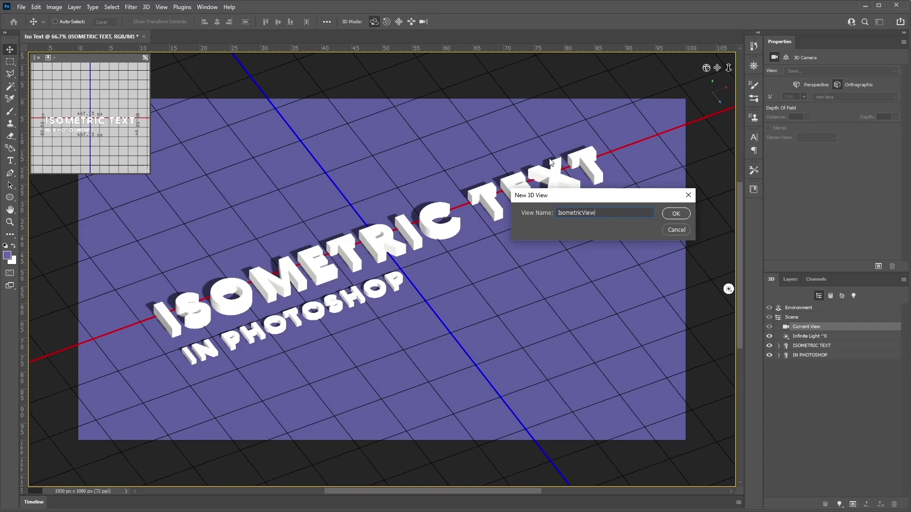
left_click(670, 213)
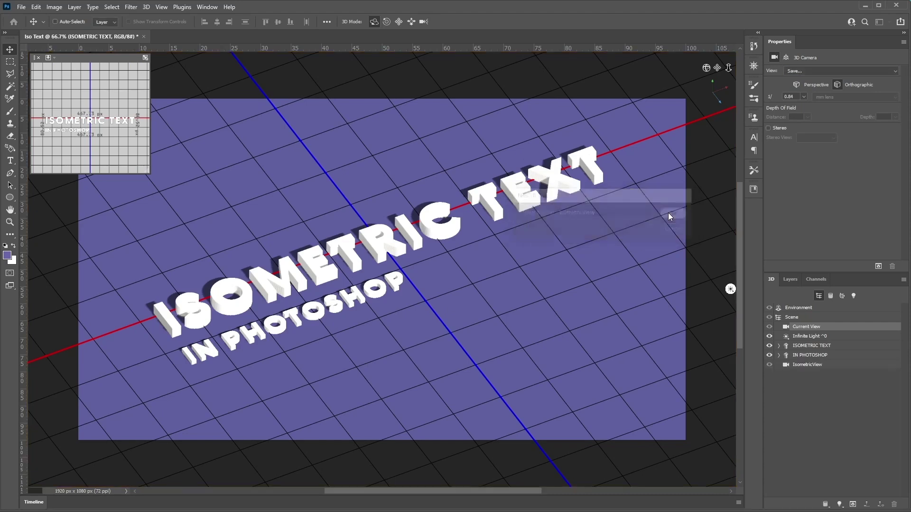
Switch the camera to the Default view, orbit around the text, and restore the saved IsometricView.
left_click(850, 70)
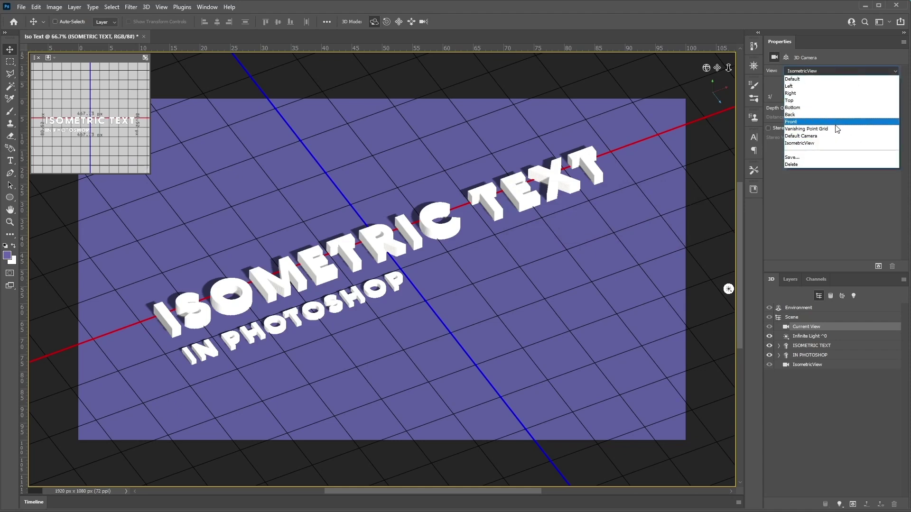
left_click(825, 80)
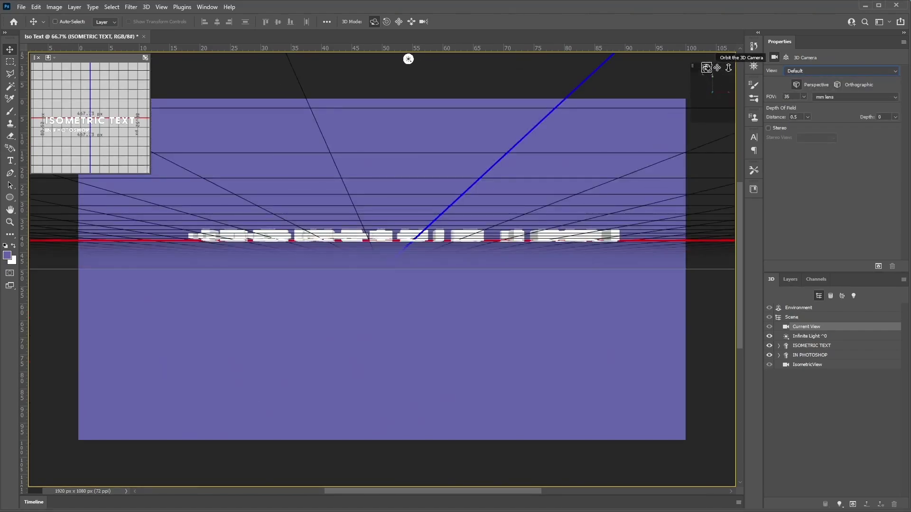
left_click_drag(705, 68, 663, 56)
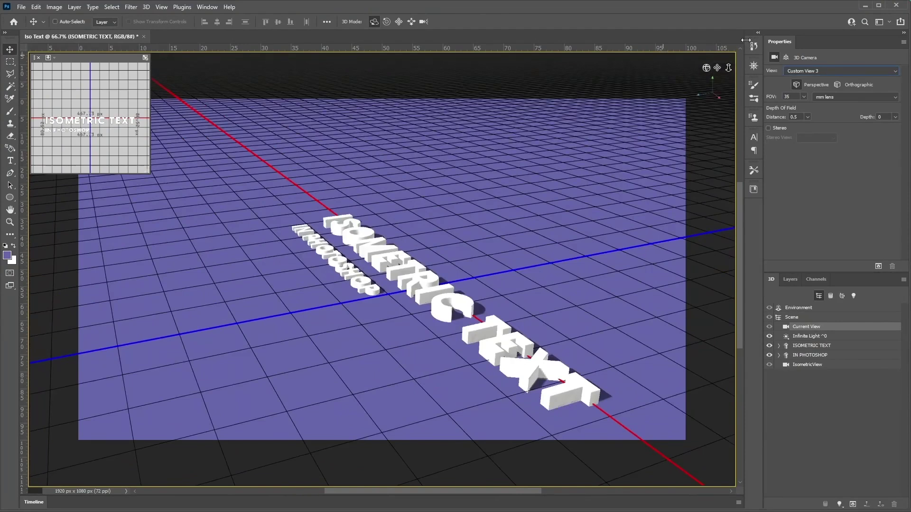
left_click(821, 70)
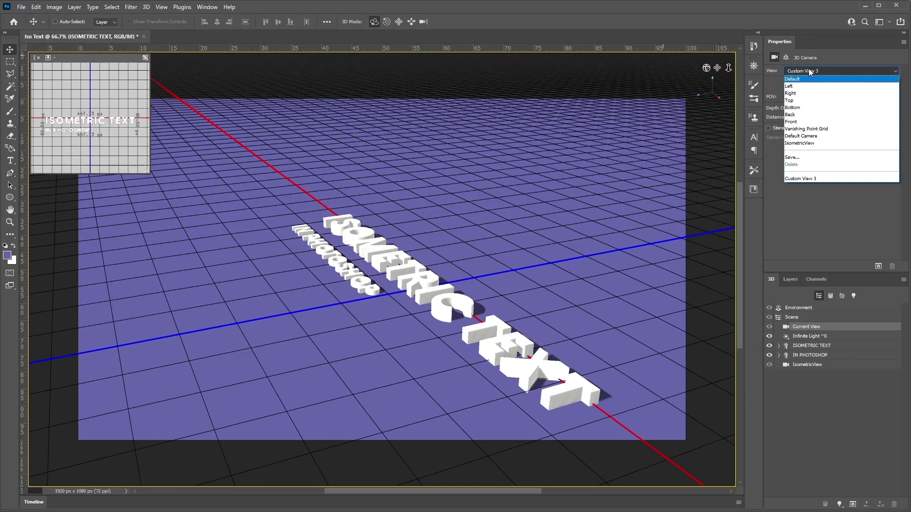
left_click(801, 143)
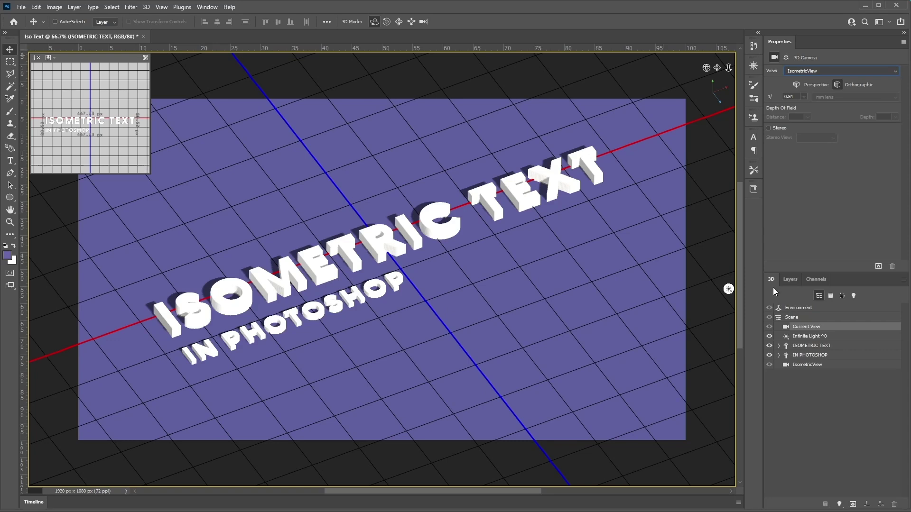
Rotate the infinite light to shine from behind the text's upper-left side, casting short shadows toward the lower right.
left_click(817, 336)
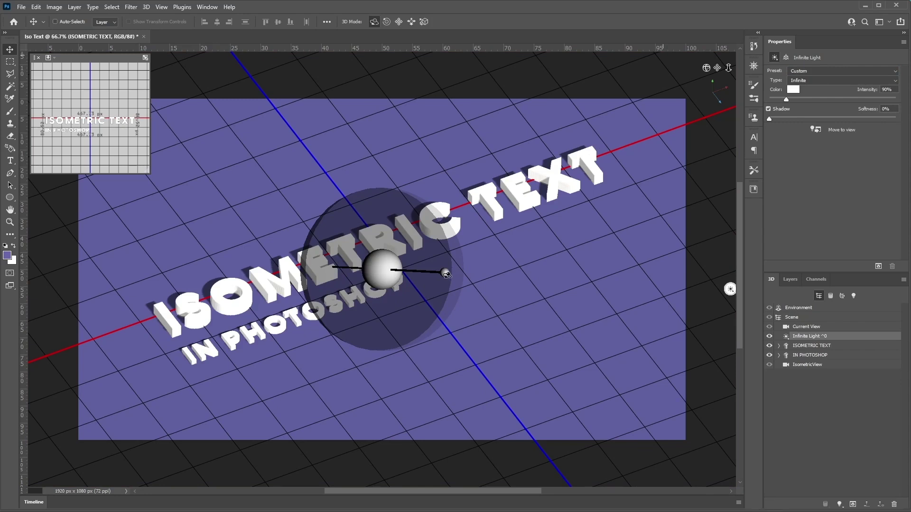
mouse_move(446, 274)
left_mouse_down()
mouse_move(431, 252)
mouse_move(342, 198)
mouse_move(311, 198)
mouse_move(284, 236)
mouse_move(281, 268)
mouse_move(309, 204)
mouse_move(355, 206)
mouse_move(325, 206)
mouse_move(303, 164)
mouse_move(324, 202)
mouse_move(295, 200)
mouse_move(300, 175)
mouse_move(319, 197)
mouse_move(302, 175)
left_mouse_up()
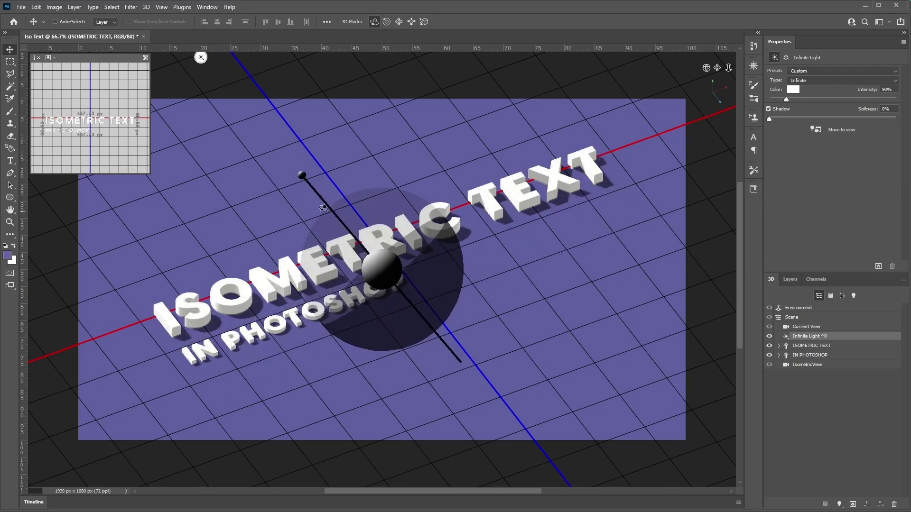
mouse_move(323, 208)
left_mouse_down()
mouse_move(329, 201)
mouse_move(279, 231)
left_mouse_up()
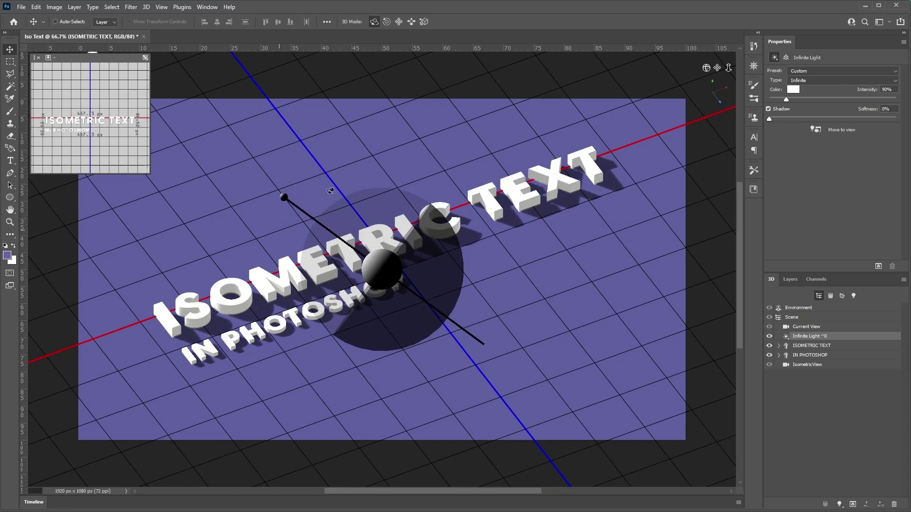
mouse_move(285, 202)
left_mouse_down()
mouse_move(288, 230)
mouse_move(292, 216)
left_mouse_up()
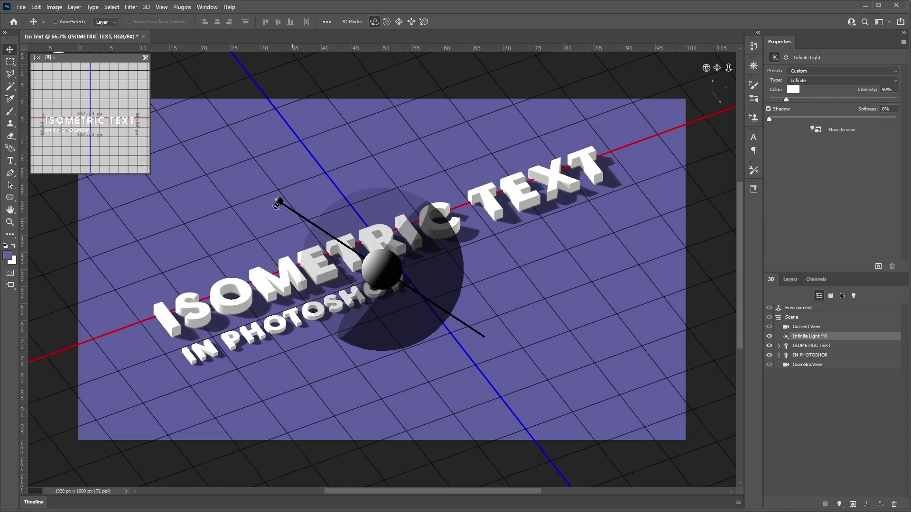
left_click_drag(280, 202, 293, 184)
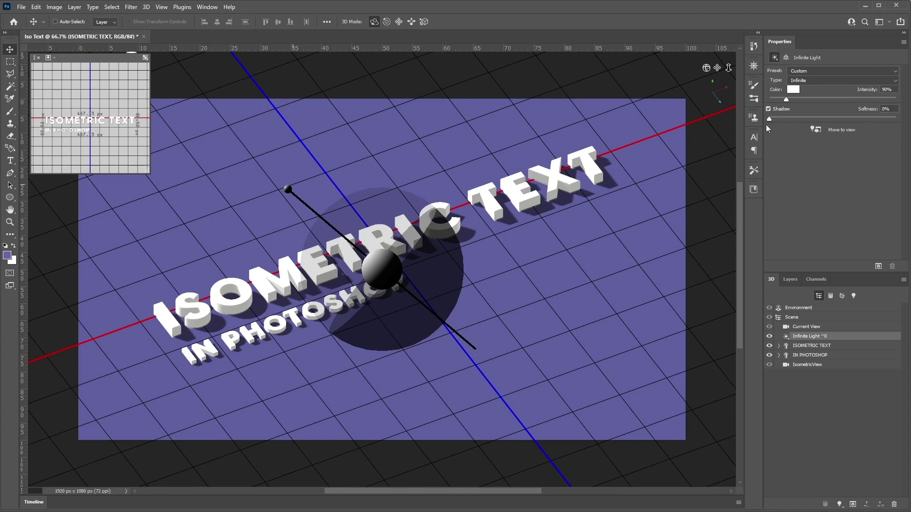
Change the environment's ground plane shadow color to dark purple, H 296, S 64, B 25.
left_click(804, 308)
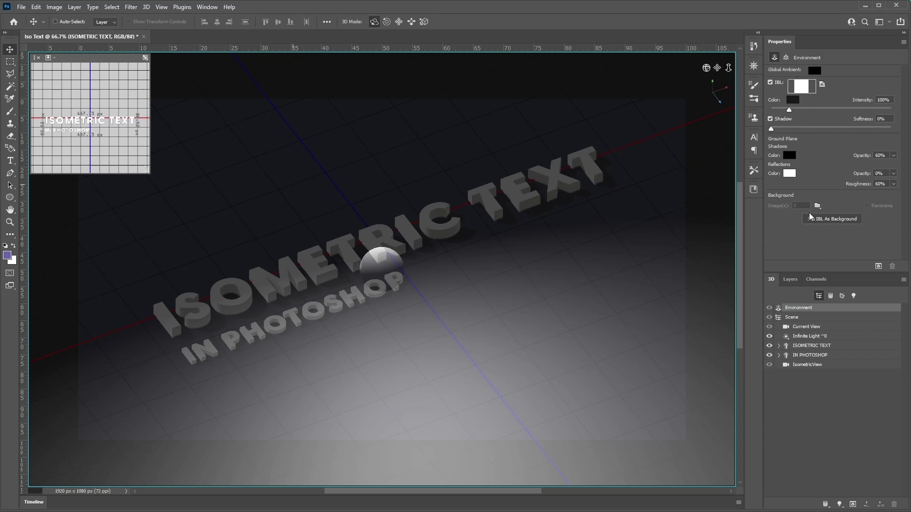
left_click(806, 327)
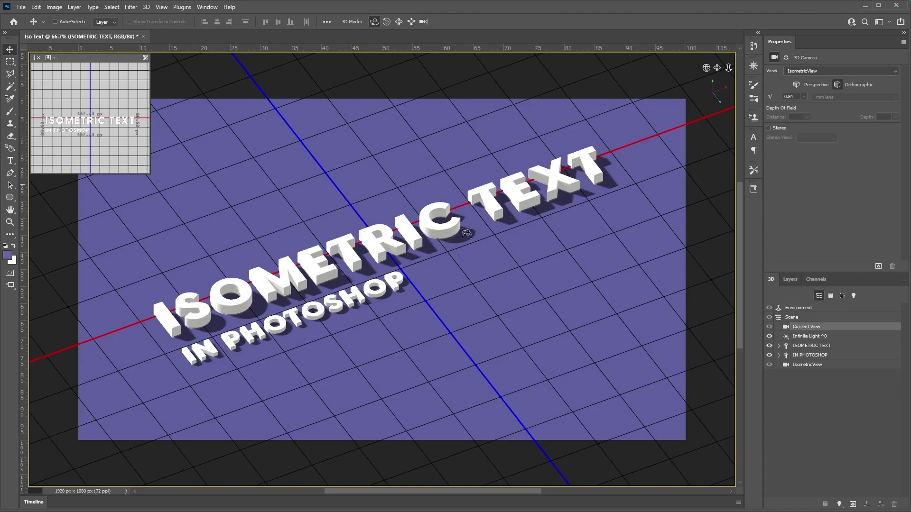
left_click(801, 308)
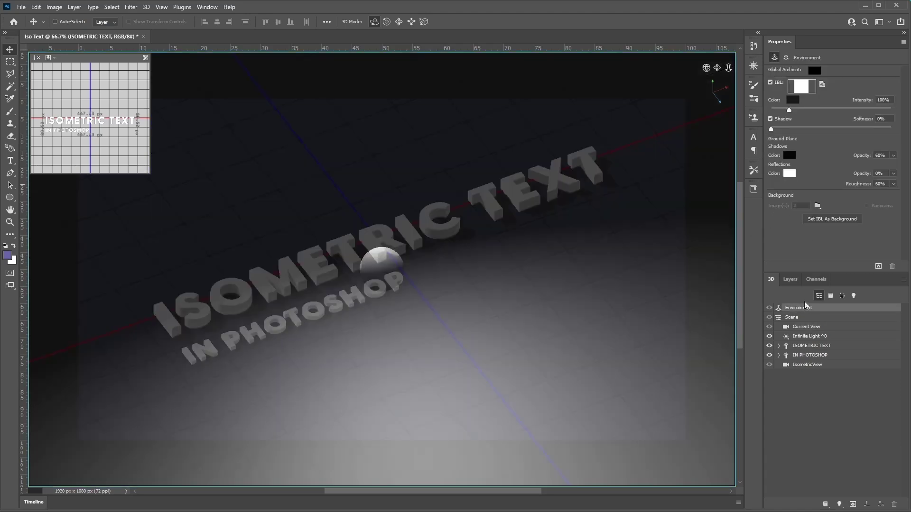
left_click(787, 156)
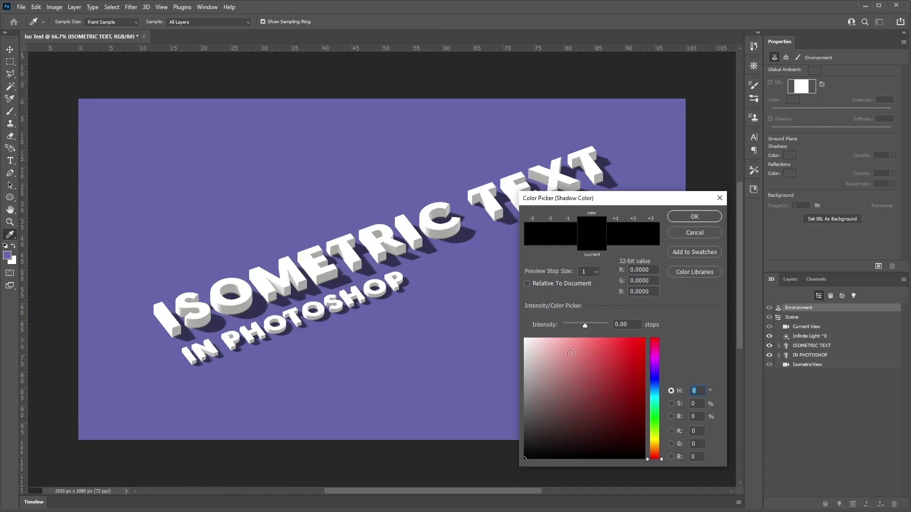
left_click(591, 401)
mouse_move(616, 402)
left_mouse_down()
mouse_move(619, 380)
mouse_move(568, 360)
mouse_move(564, 368)
mouse_move(622, 404)
mouse_move(616, 413)
mouse_move(624, 406)
mouse_move(638, 421)
mouse_move(638, 409)
mouse_move(603, 427)
left_mouse_up()
left_click(654, 360)
left_click(593, 368)
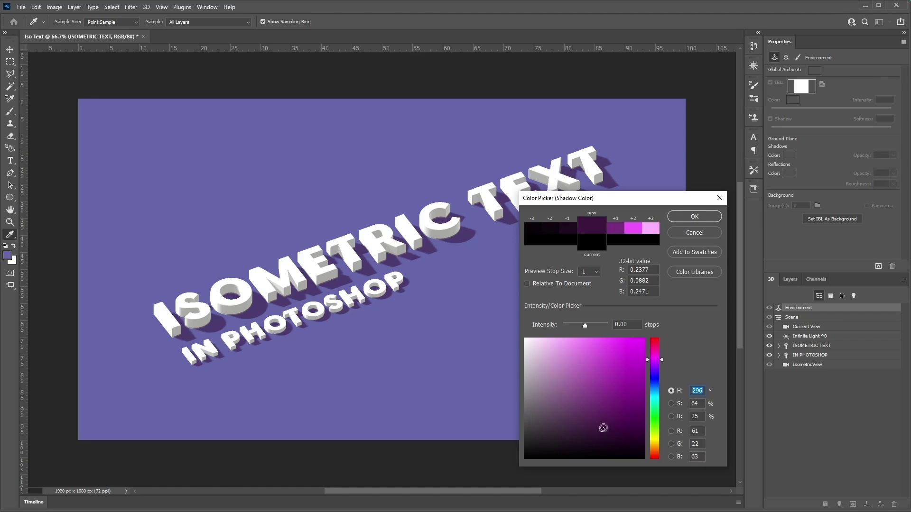
left_click(693, 217)
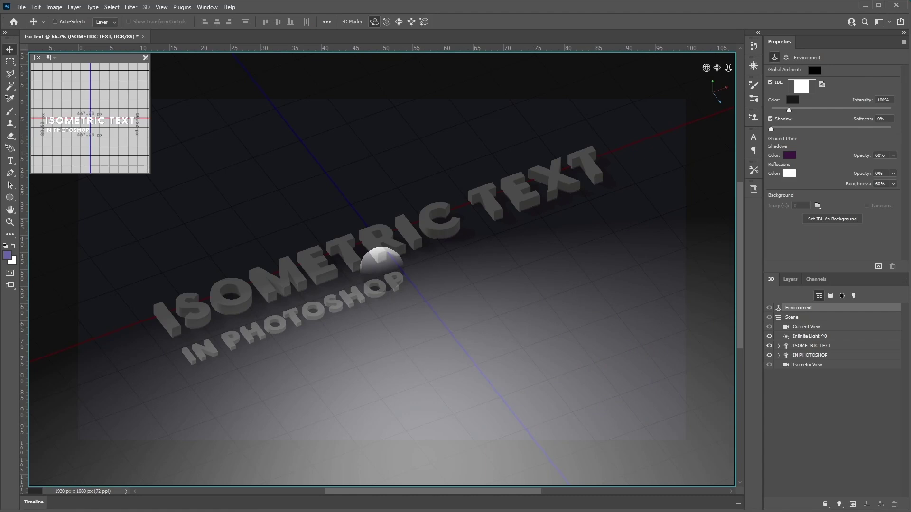
Render the 3D layer with "ISOMETRIC TEXT" selected in the scene.
left_click(829, 346)
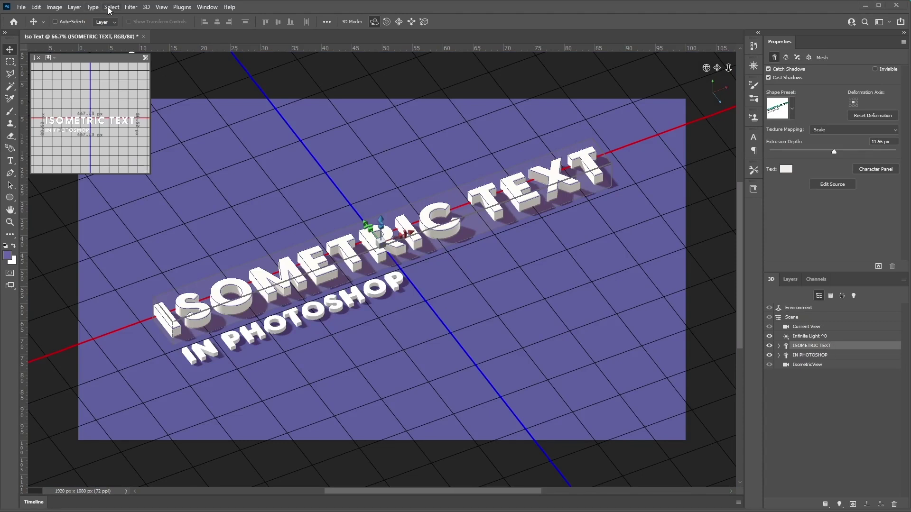
left_click(147, 7)
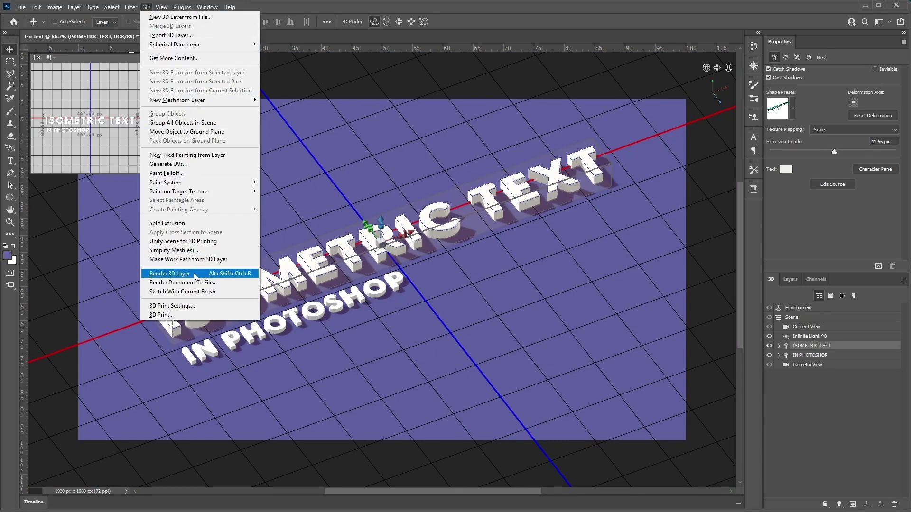
left_click(170, 273)
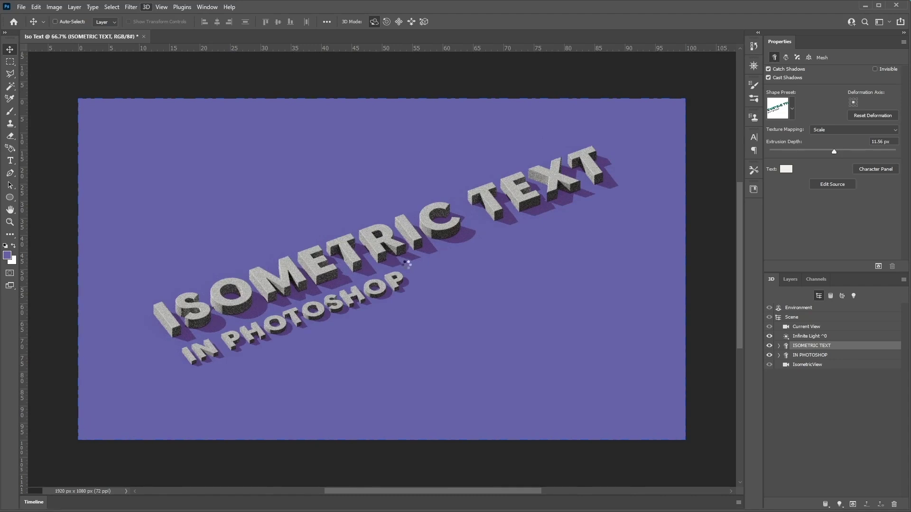
Try to convert the ISOMETRIC TEXT 3D layer to a Smart Object.
key("F7")
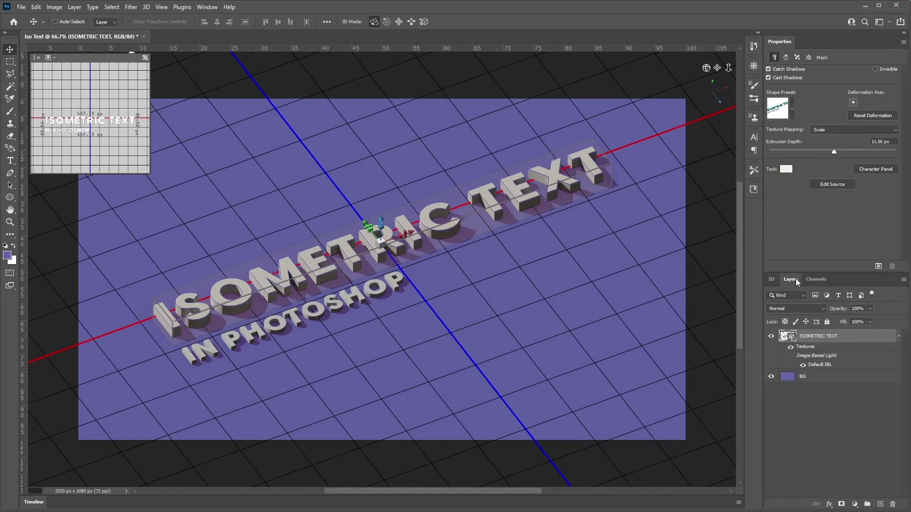
right_click(826, 338)
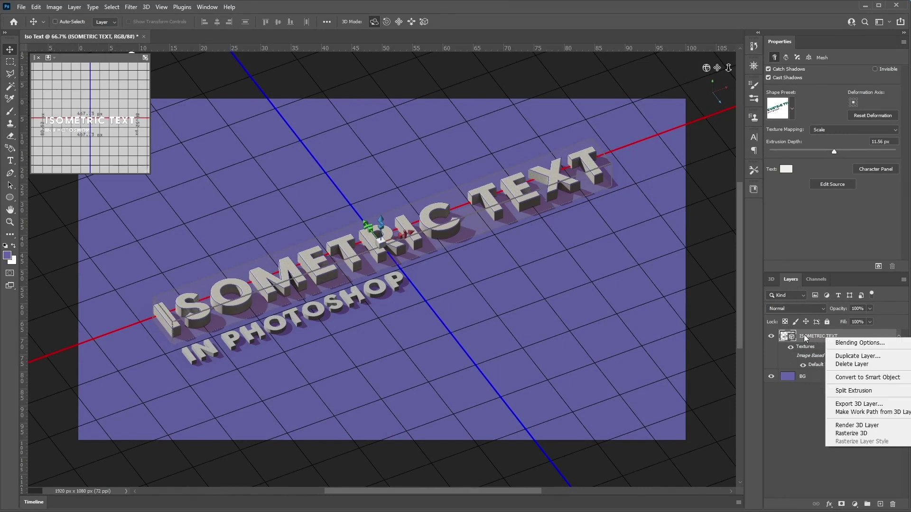
left_click(871, 378)
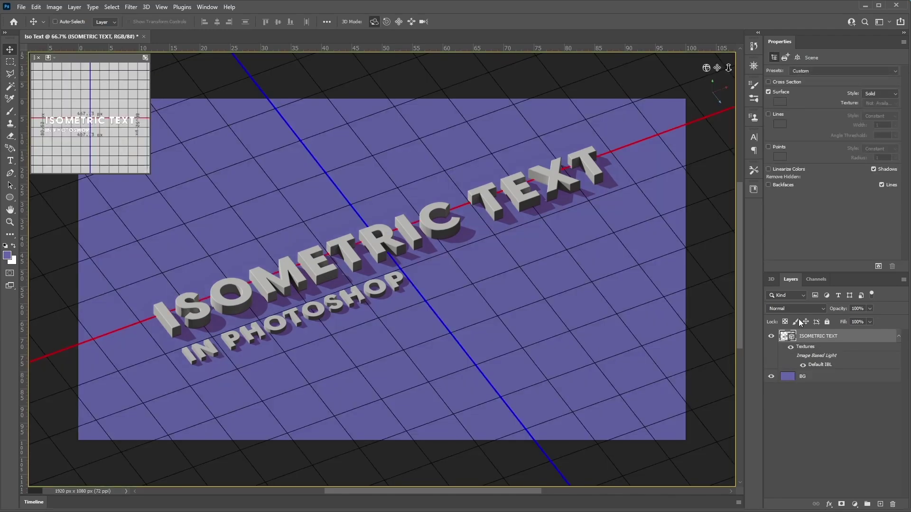
Change the 3D text color of ISOMETRIC TEXT to a saturated mustard yellow at hue 48.
left_click(772, 280)
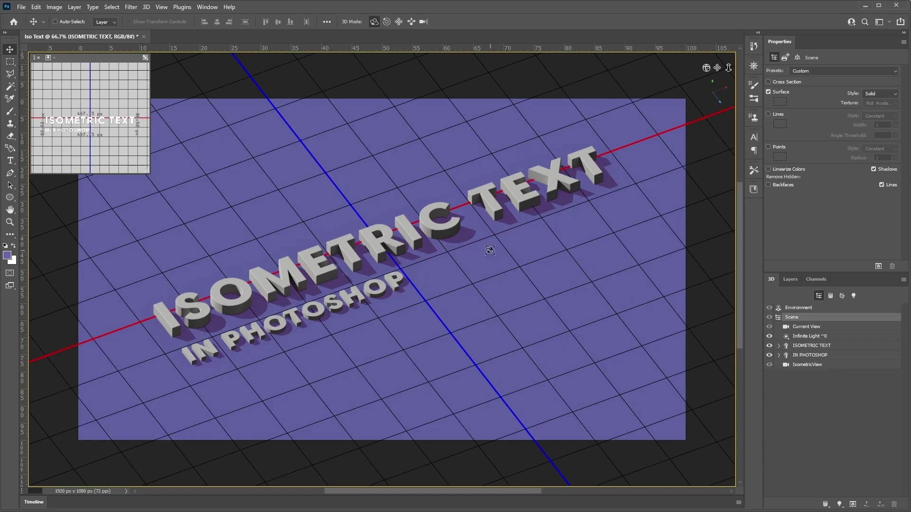
left_click(811, 350)
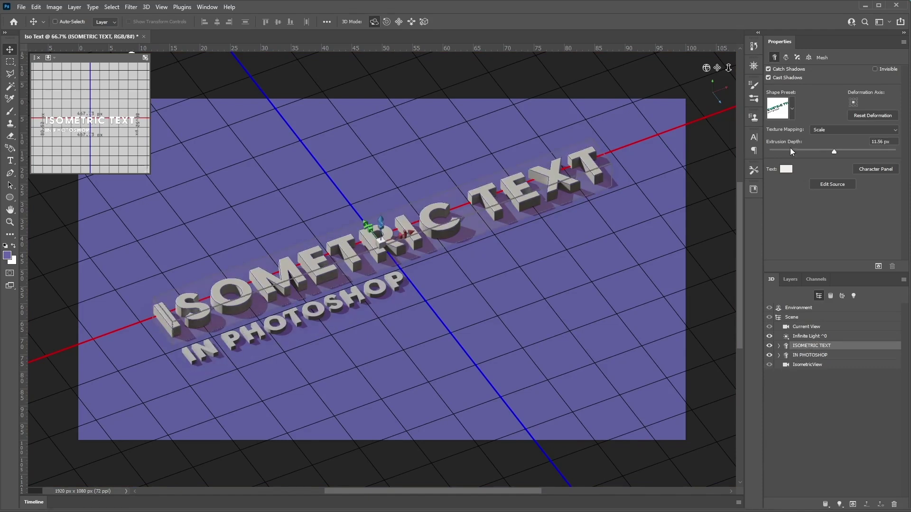
left_click(785, 169)
left_click(618, 376)
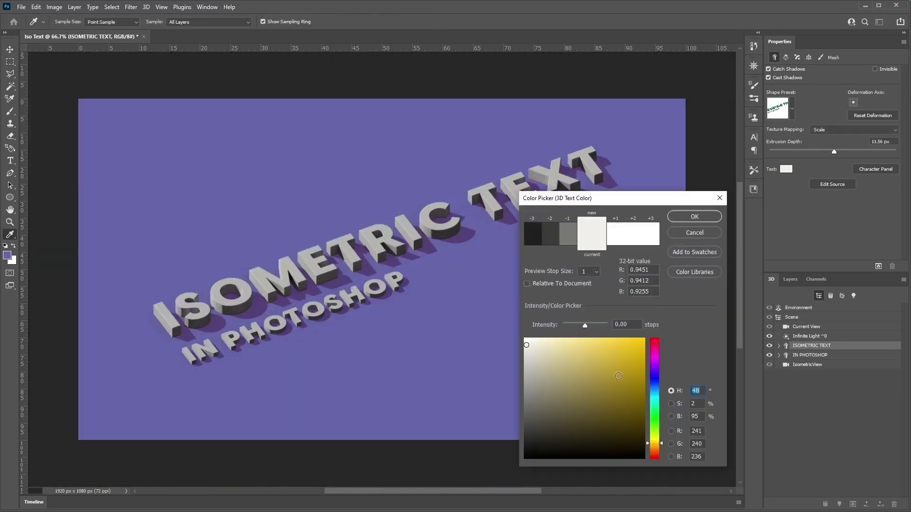
left_click(694, 216)
Change the 3D text color of IN PHOTOSHOP to a paler, less saturated yellow at hue 48.
left_click(809, 355)
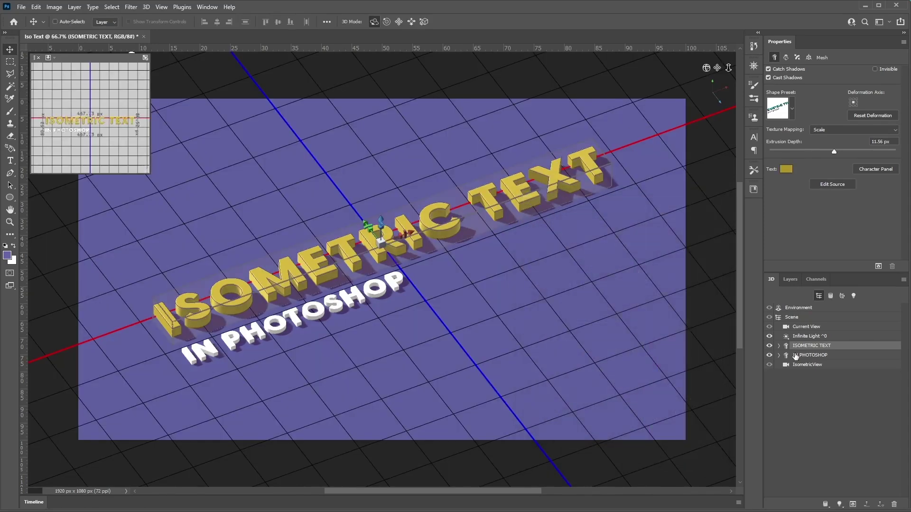
left_click(782, 169)
left_click(574, 366)
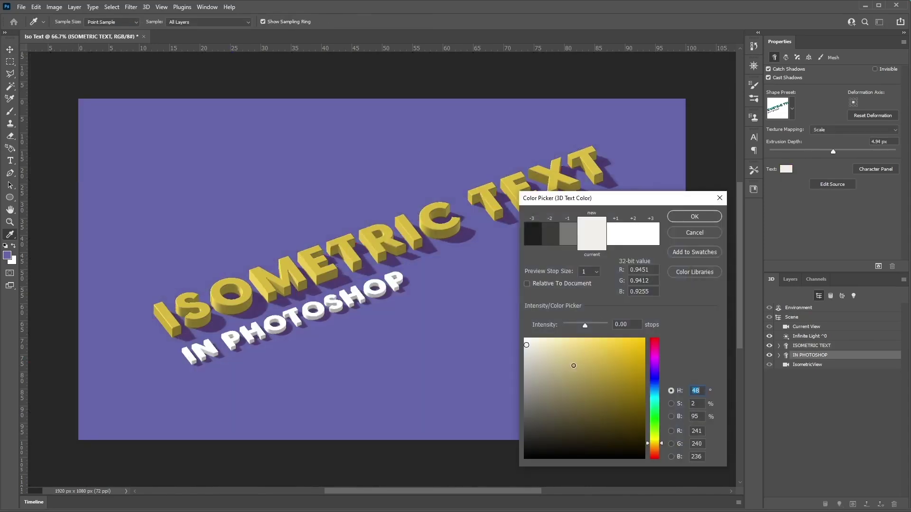
left_click(702, 217)
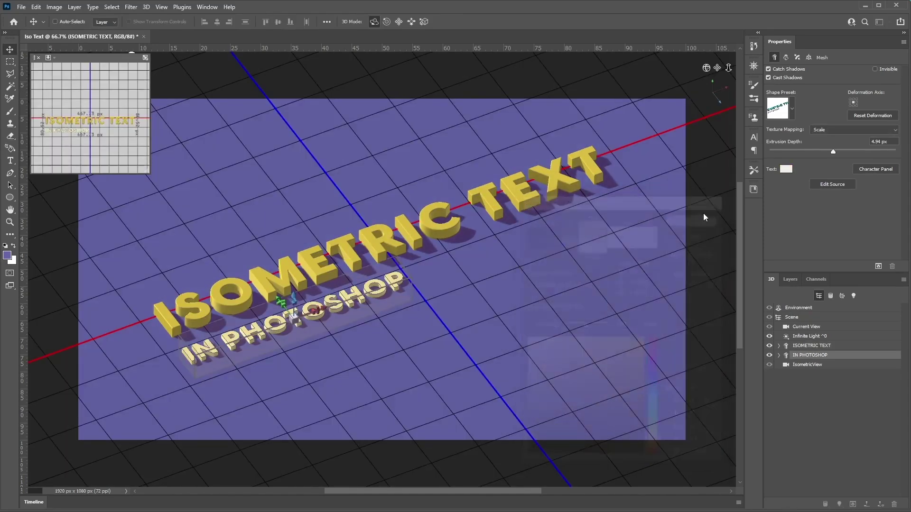
Select the BG layer and set the foreground color to a light lavender at hue 239.
left_click(794, 280)
left_click(811, 377)
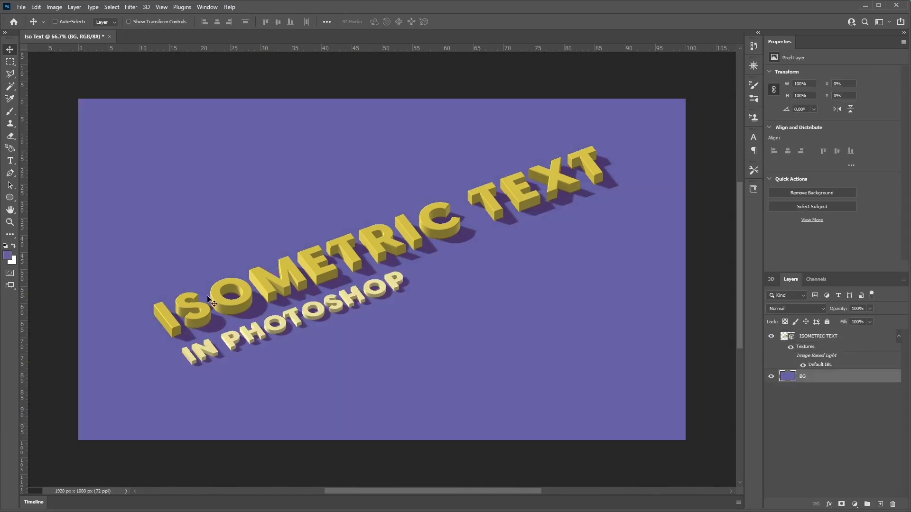
left_click(10, 258)
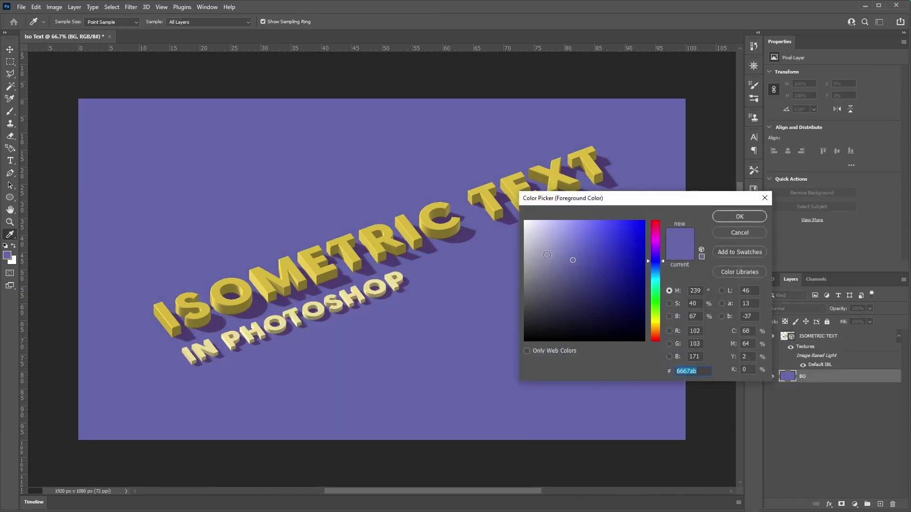
left_click(550, 235)
left_click(739, 217)
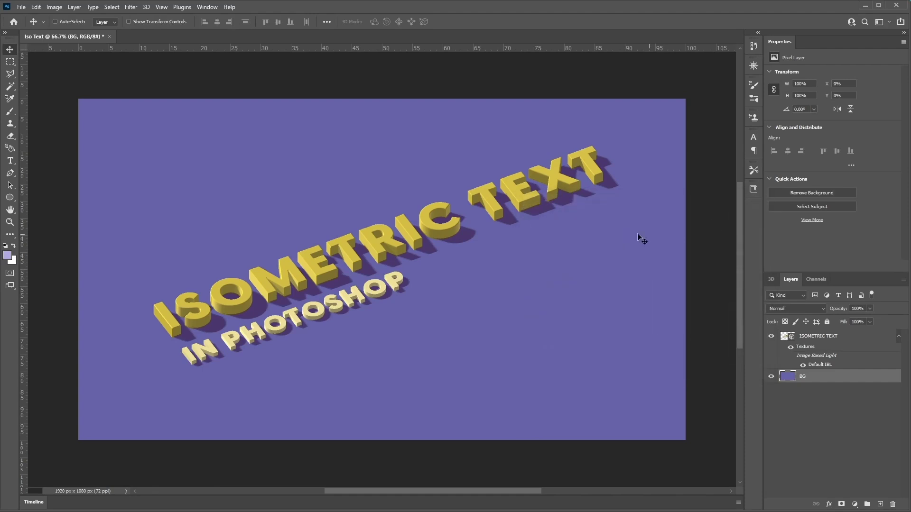
Switch from the 3D workspace to Essentials (Default) to get the full set of fill tools.
left_click(10, 148)
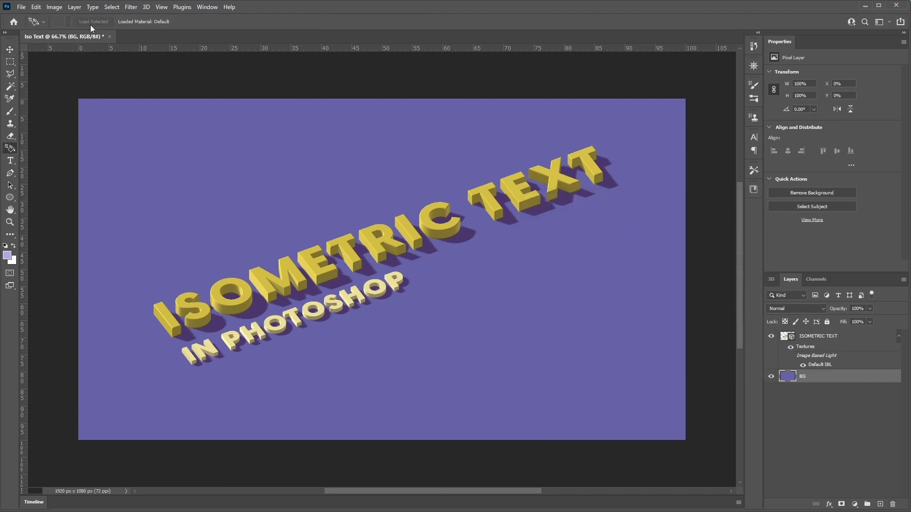
left_click(201, 7)
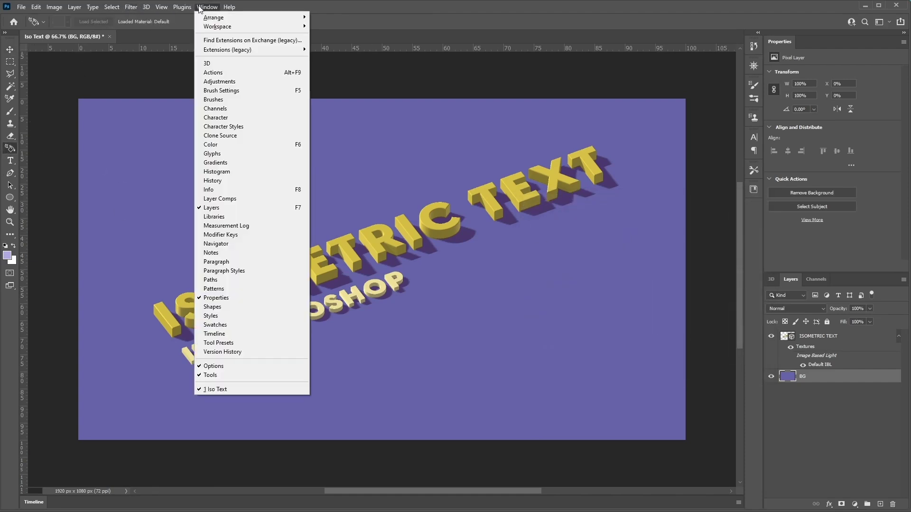
mouse_move(207, 27)
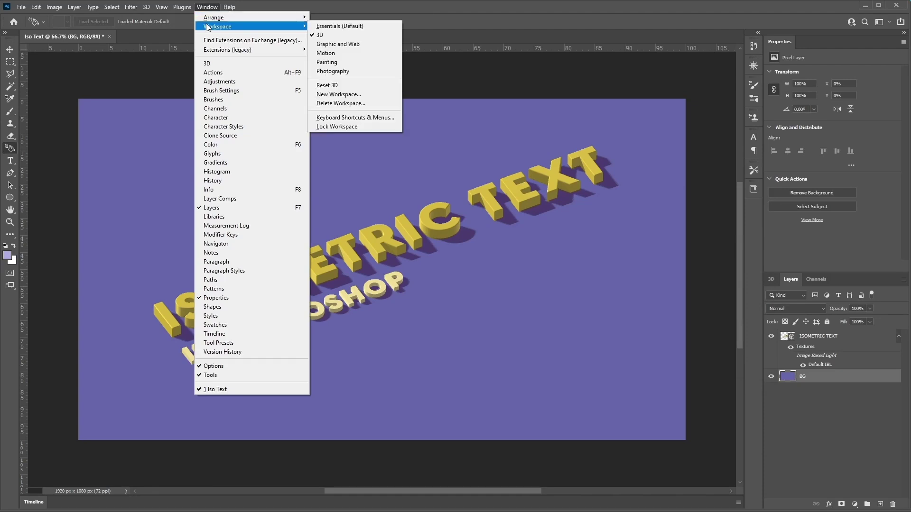
left_click(325, 27)
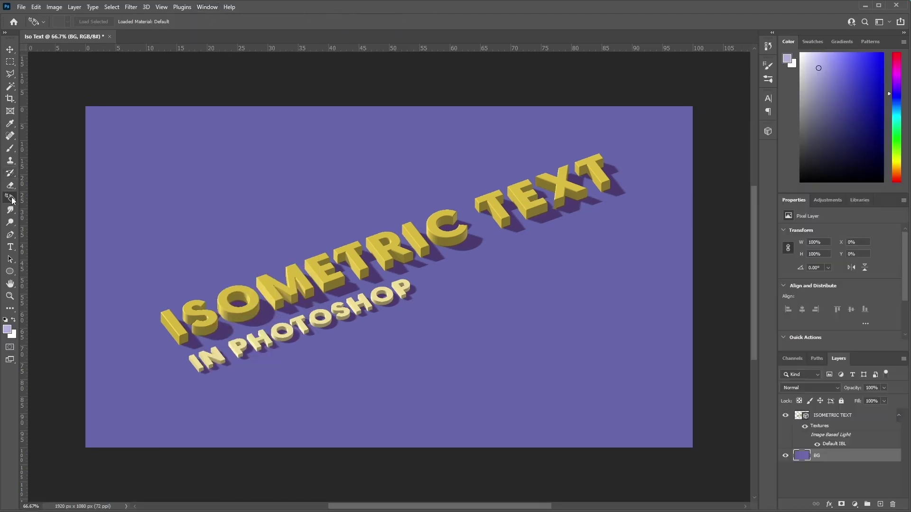
Fill the BG layer with the lavender foreground color using the Paint Bucket tool.
right_click(11, 198)
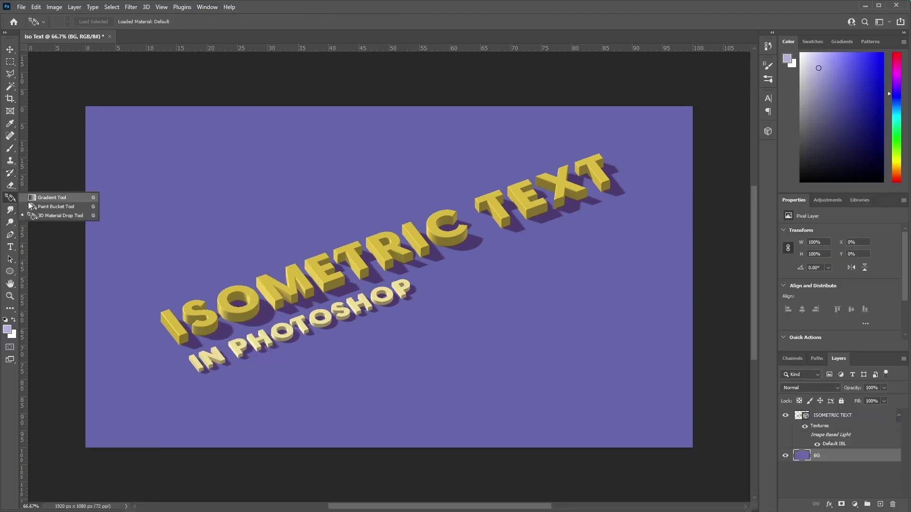
left_click(56, 207)
left_click(583, 374)
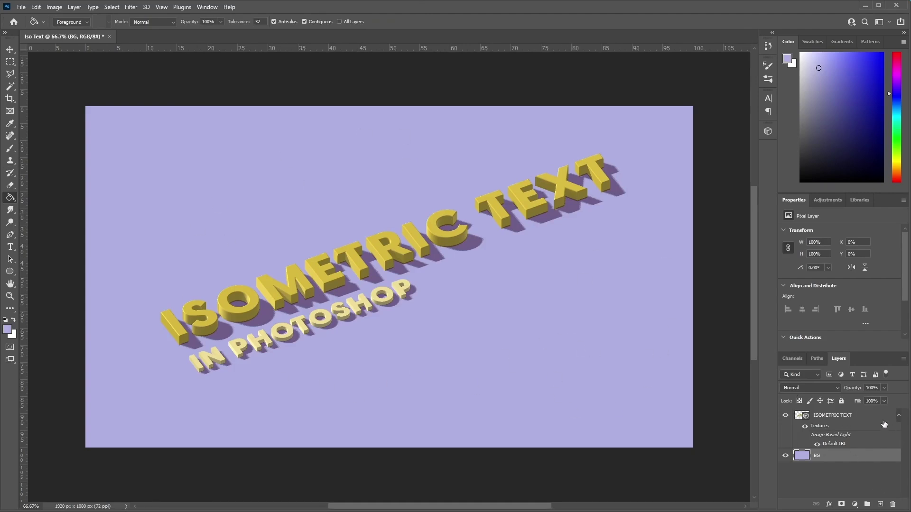
Convert the ISOMETRIC TEXT 3D layer to a Smart Object.
left_click(848, 417)
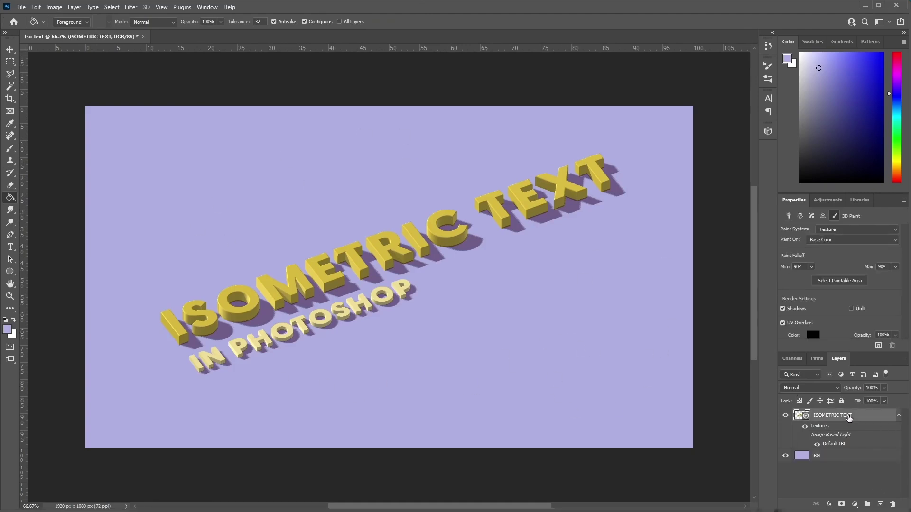
left_click(146, 7)
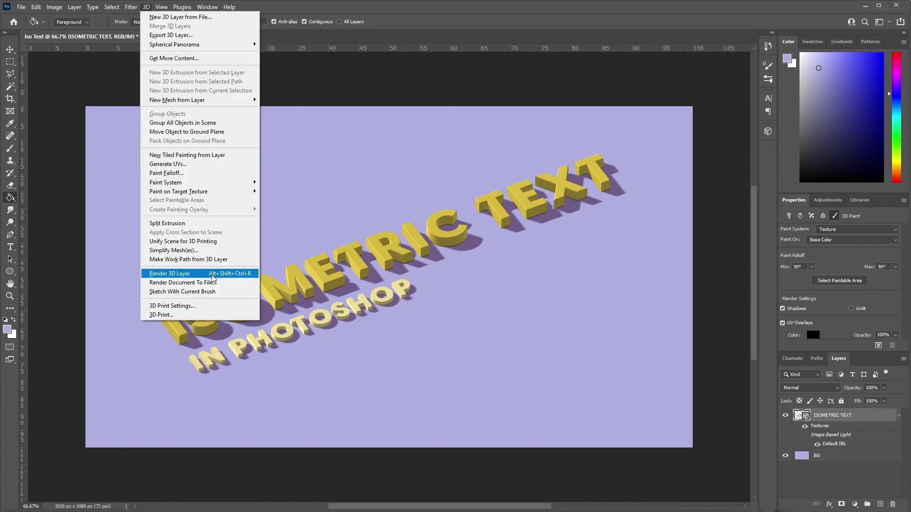
left_click(848, 420)
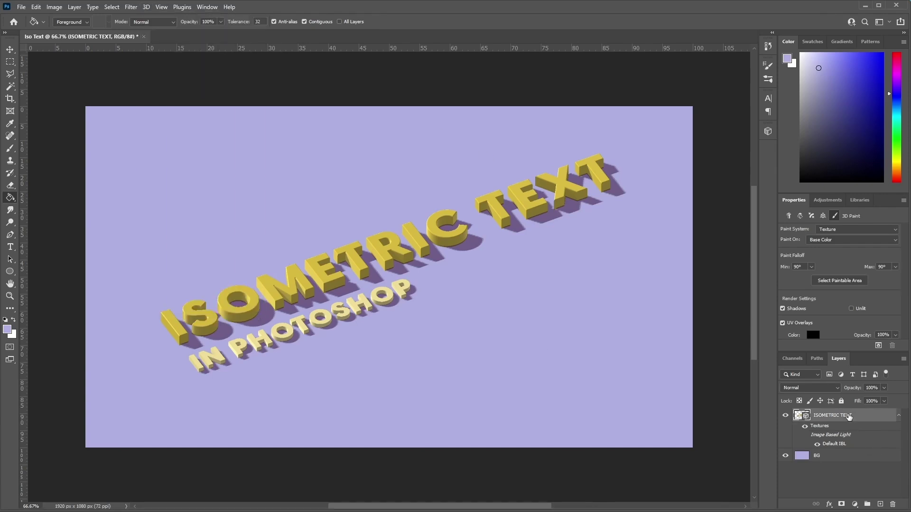
right_click(829, 414)
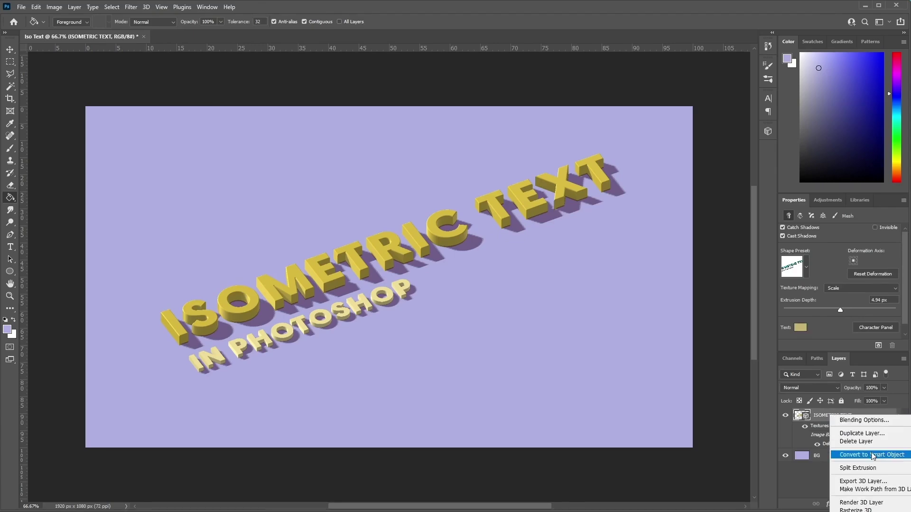